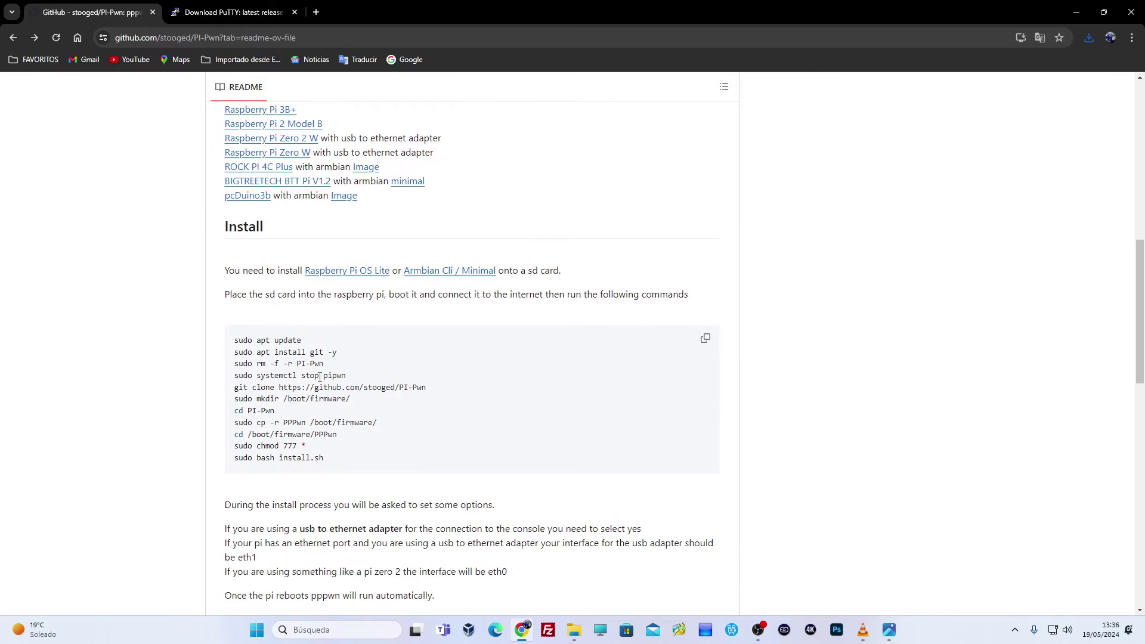
# - Download putty-64bit-0.81-installer.msi, the 64-bit PuTTY 0.81 installer, from the PuTTY page
pyautogui.click(223, 8)
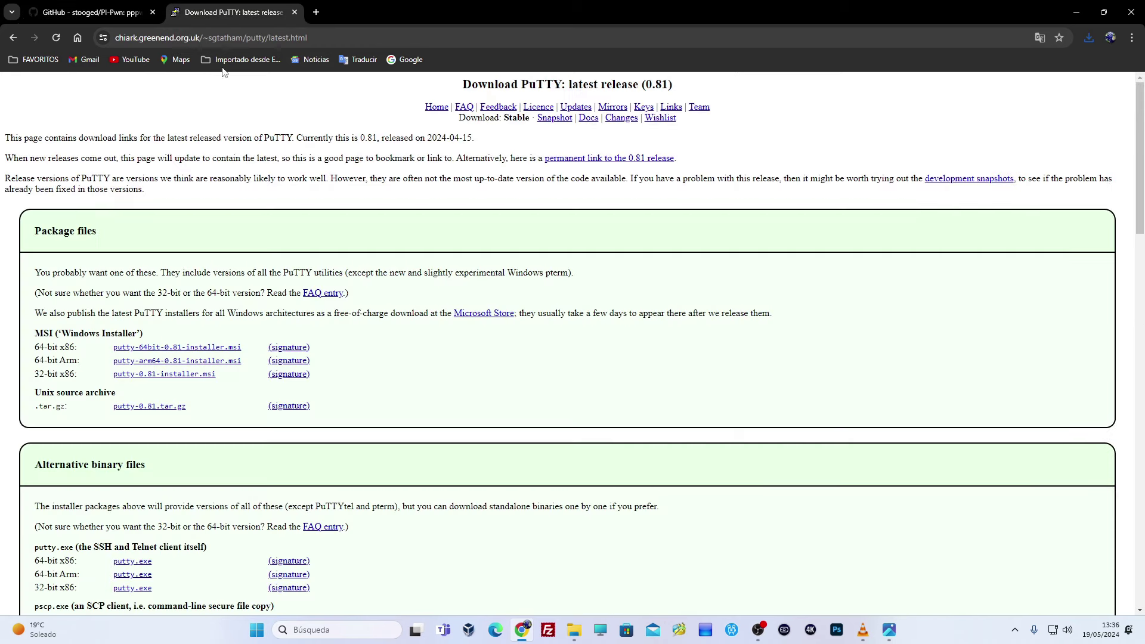
pyautogui.click(175, 348)
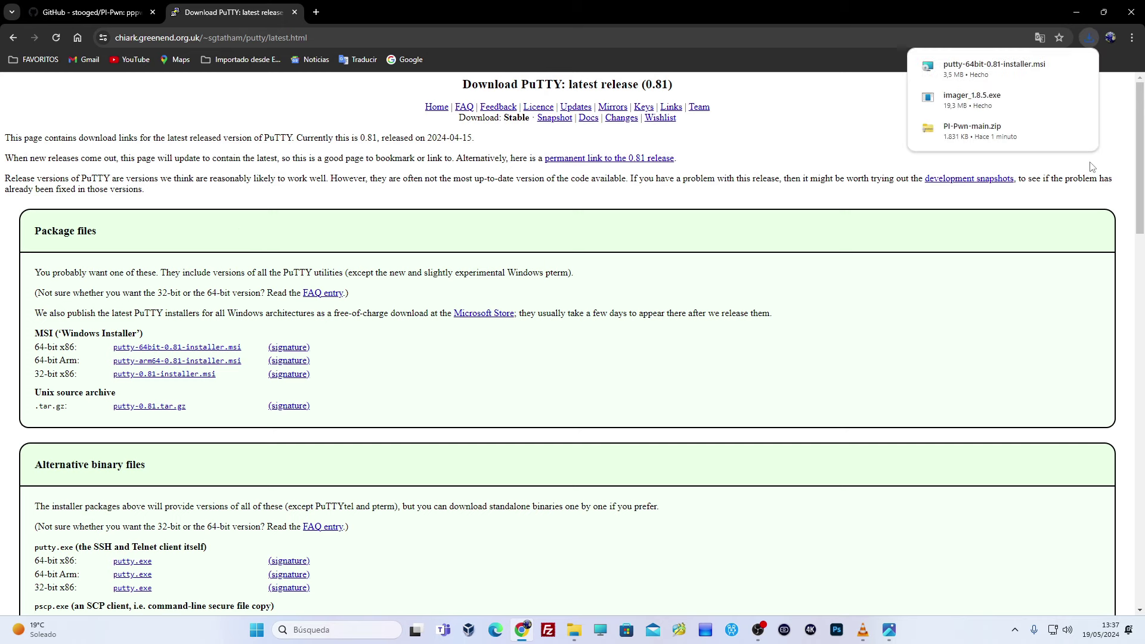
# - Move the PuTTY installer, imager_1.8.5.exe and PI-Pwn-main.zip from Downloads onto the desktop's top row
pyautogui.click(1078, 66)
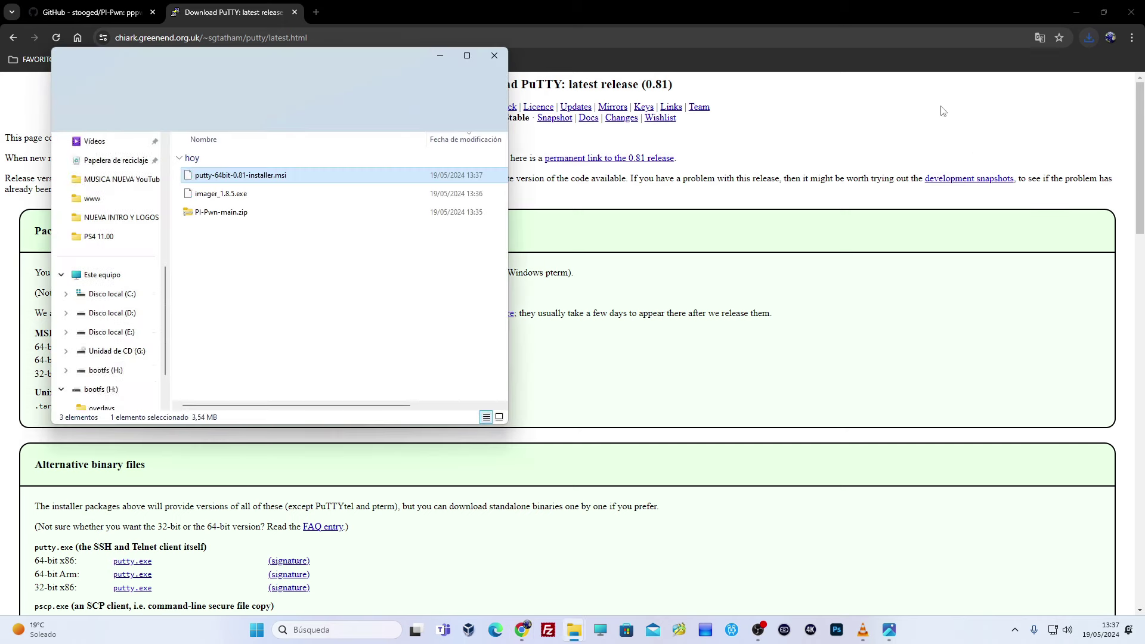
pyautogui.click(1082, 8)
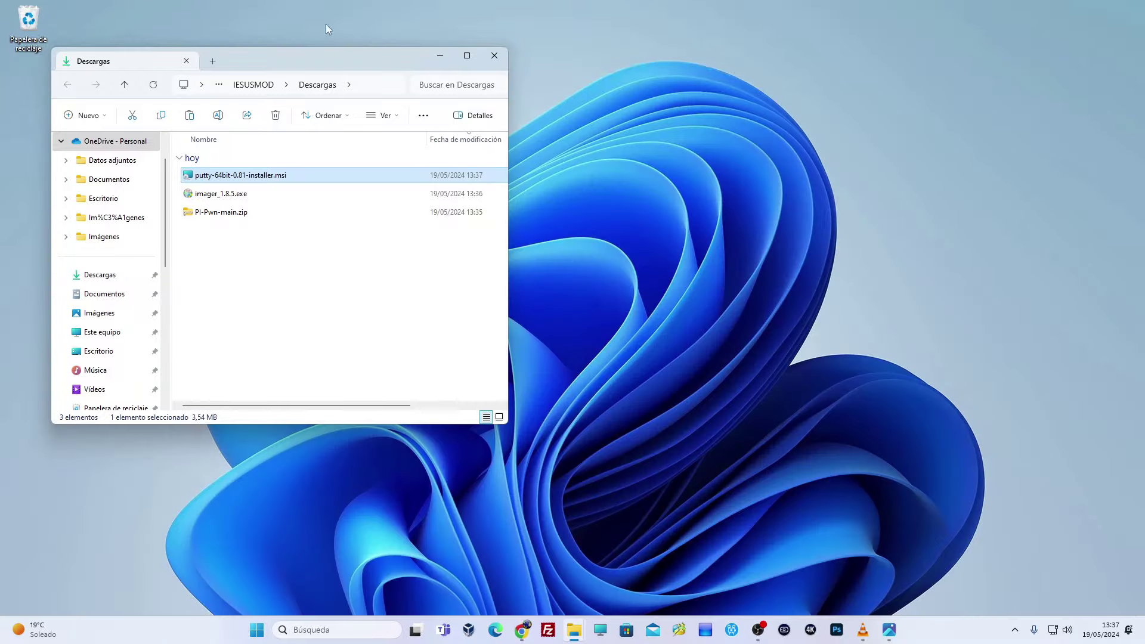
pyautogui.moveTo(312, 62); pyautogui.dragTo(661, 99)
pyautogui.moveTo(573, 291); pyautogui.dragTo(269, 182)
pyautogui.press('super+d')
pyautogui.moveTo(256, 97); pyautogui.dragTo(143, 40)
pyautogui.moveTo(257, 241); pyautogui.dragTo(208, 36)
# - Extract PI-Pwn-main.zip on the desktop with WinRAR, check the folder, and close the Explorer windows
pyautogui.rightClick(208, 36)
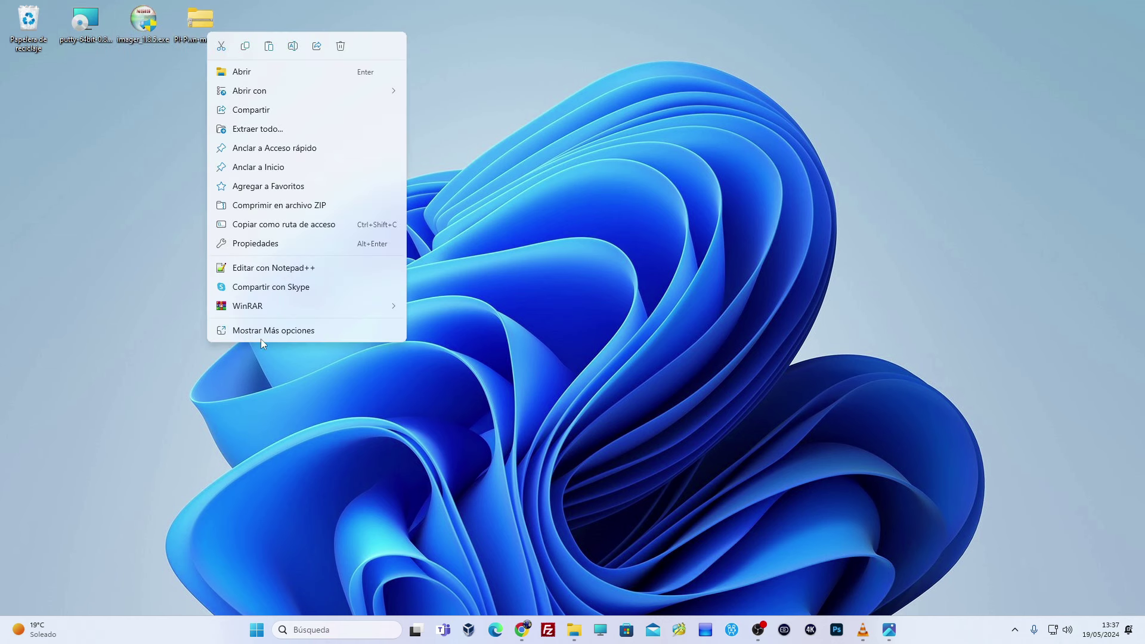
pyautogui.moveTo(310, 303)
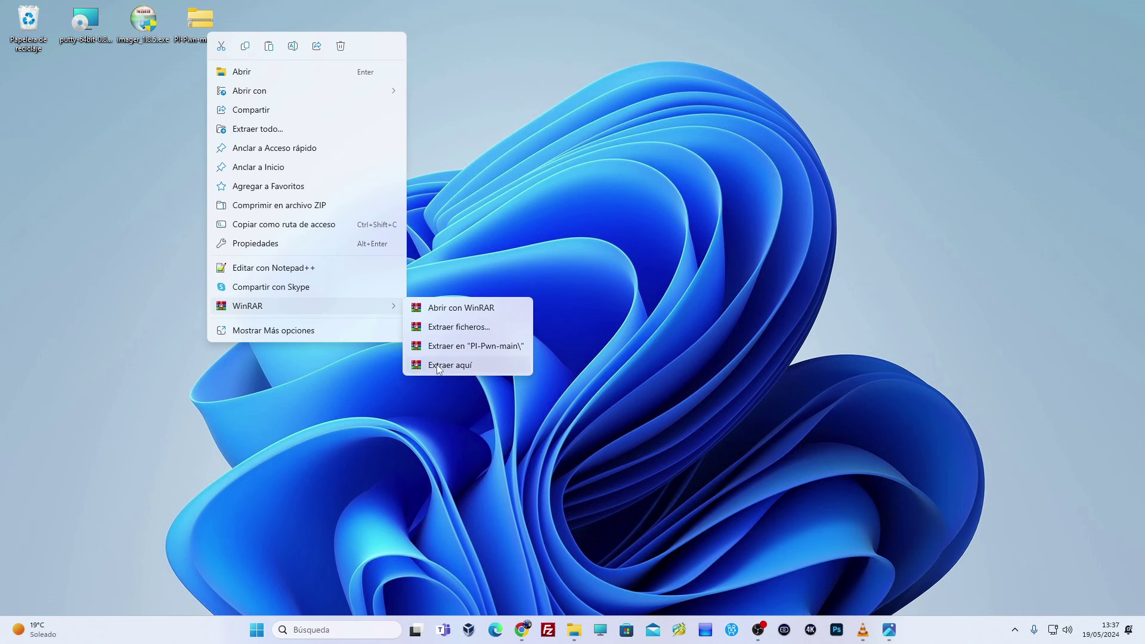
pyautogui.click(444, 363)
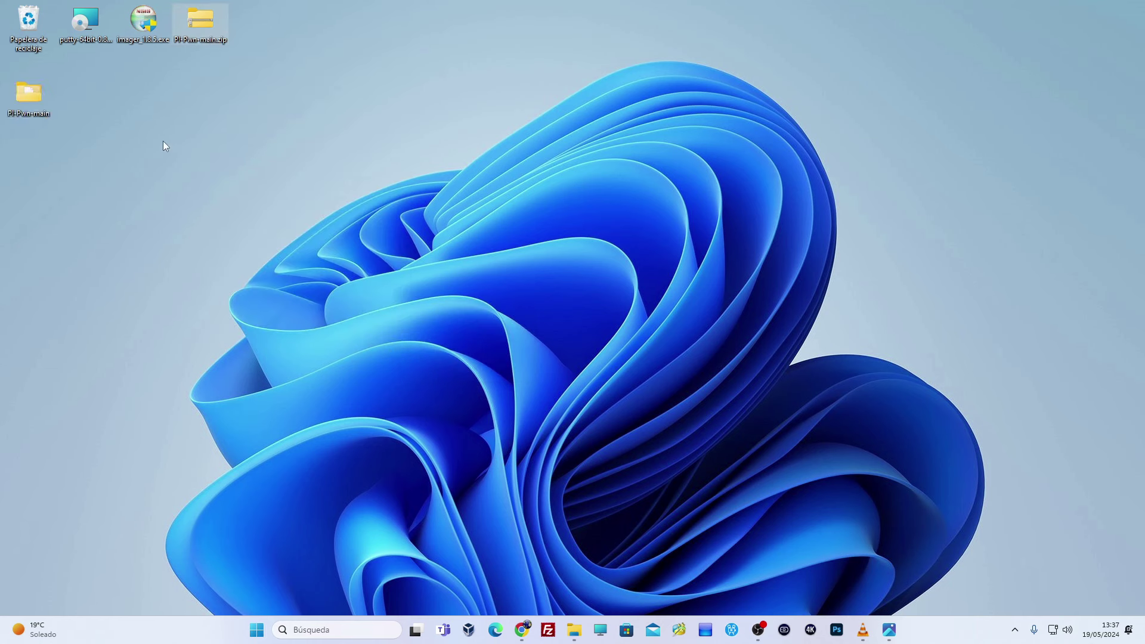
pyautogui.moveTo(255, 42); pyautogui.dragTo(255, 26)
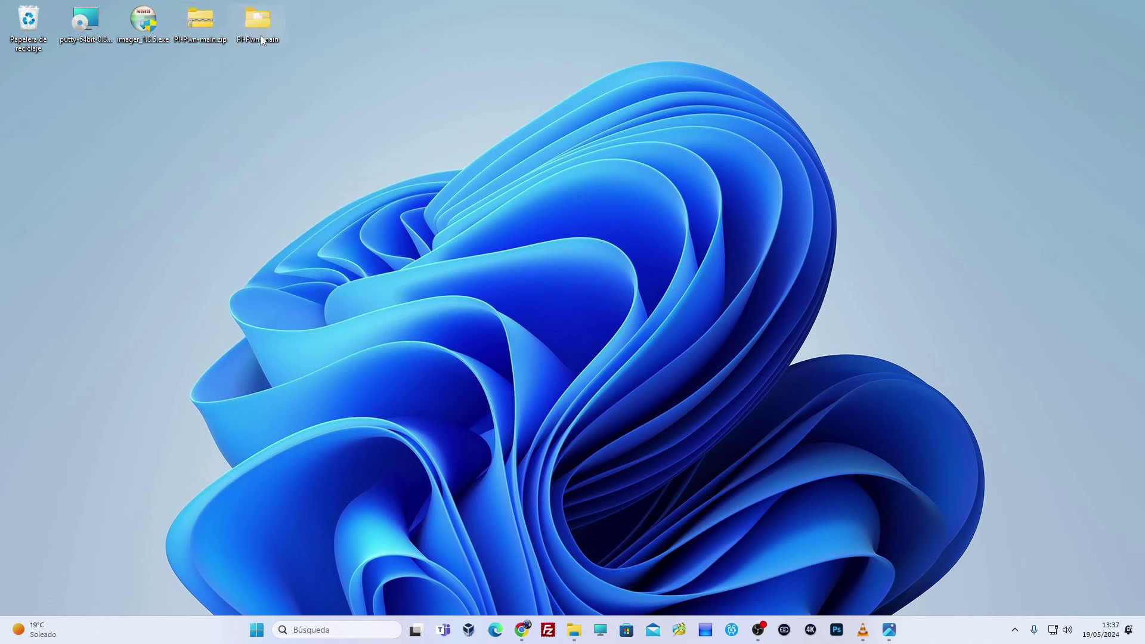
pyautogui.doubleClick(255, 24)
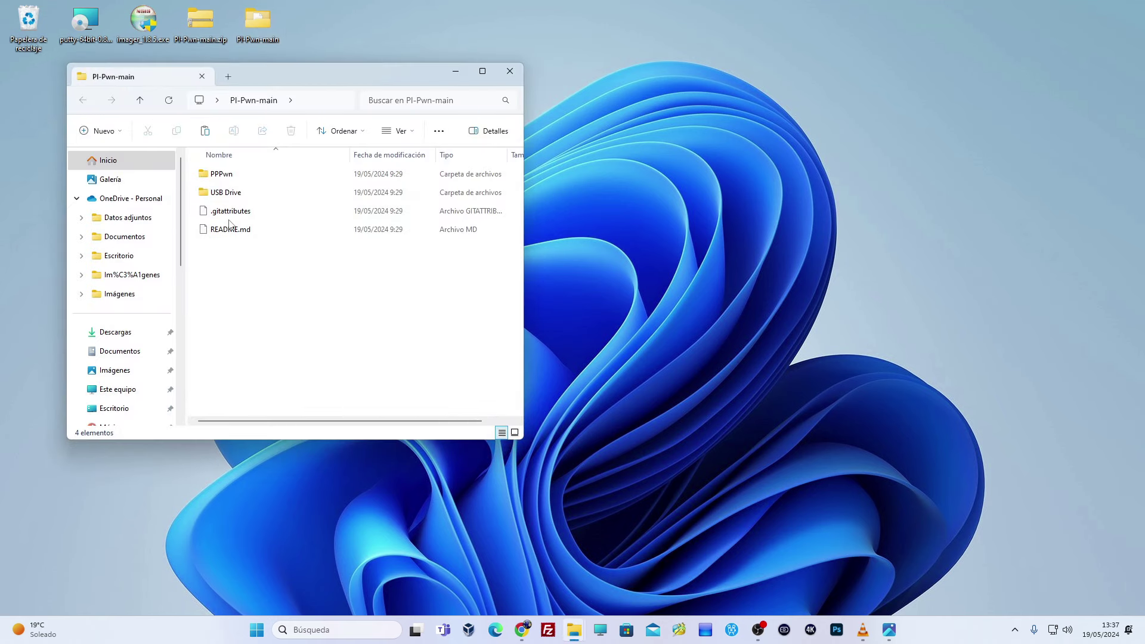
pyautogui.click(510, 71)
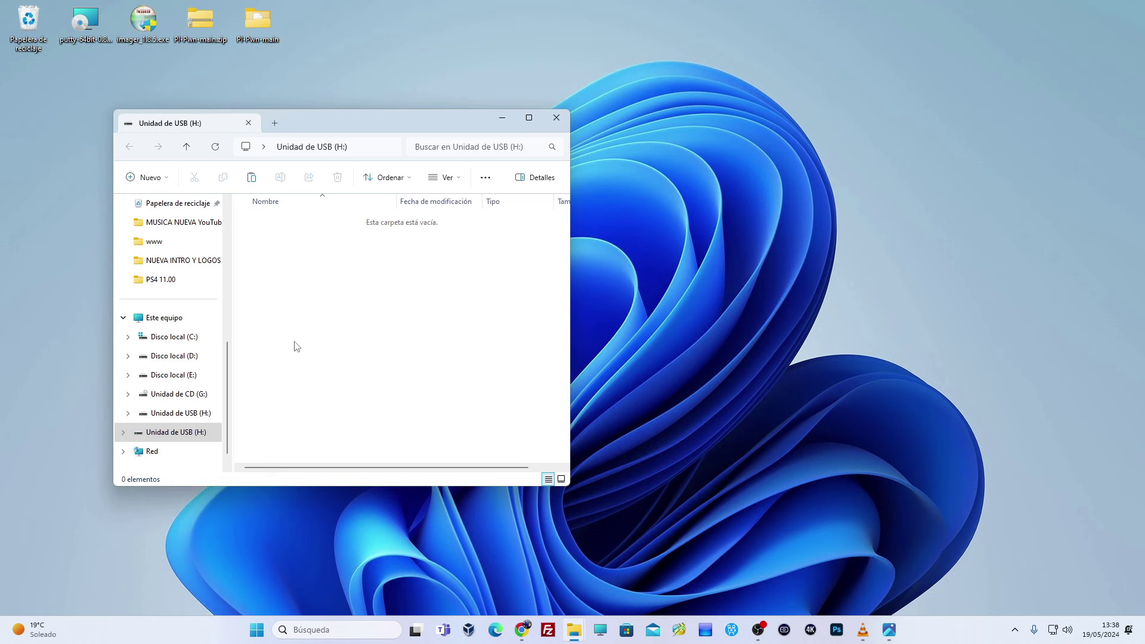
pyautogui.click(557, 118)
# - Install Raspberry Pi Imager 1.8.5 from imager_1.8.5.exe and launch it
pyautogui.doubleClick(141, 17)
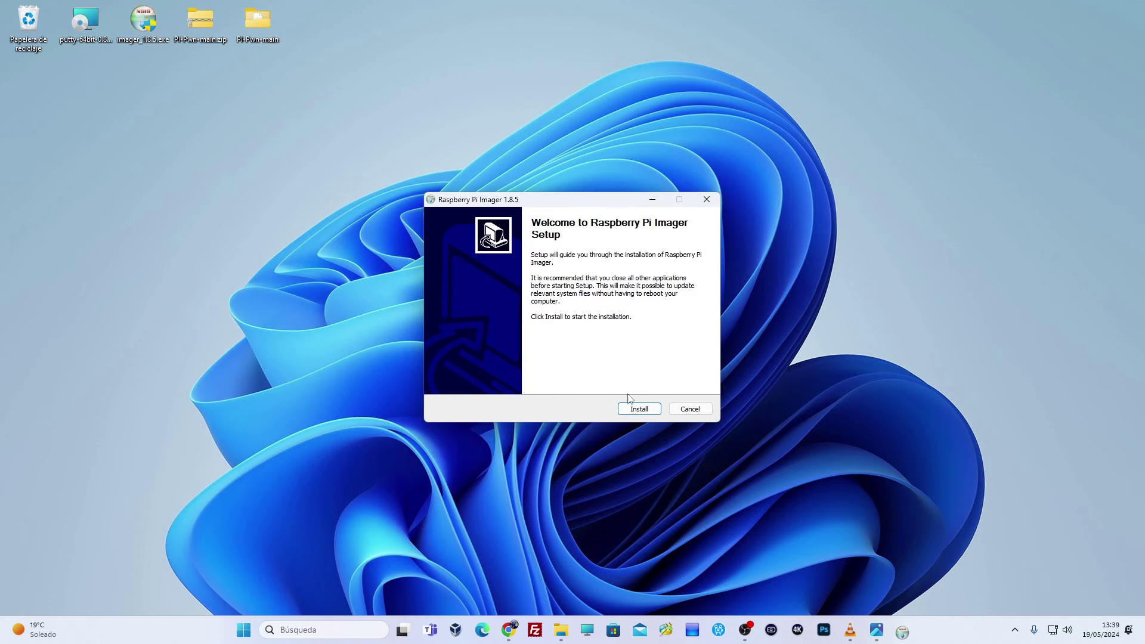
pyautogui.click(639, 411)
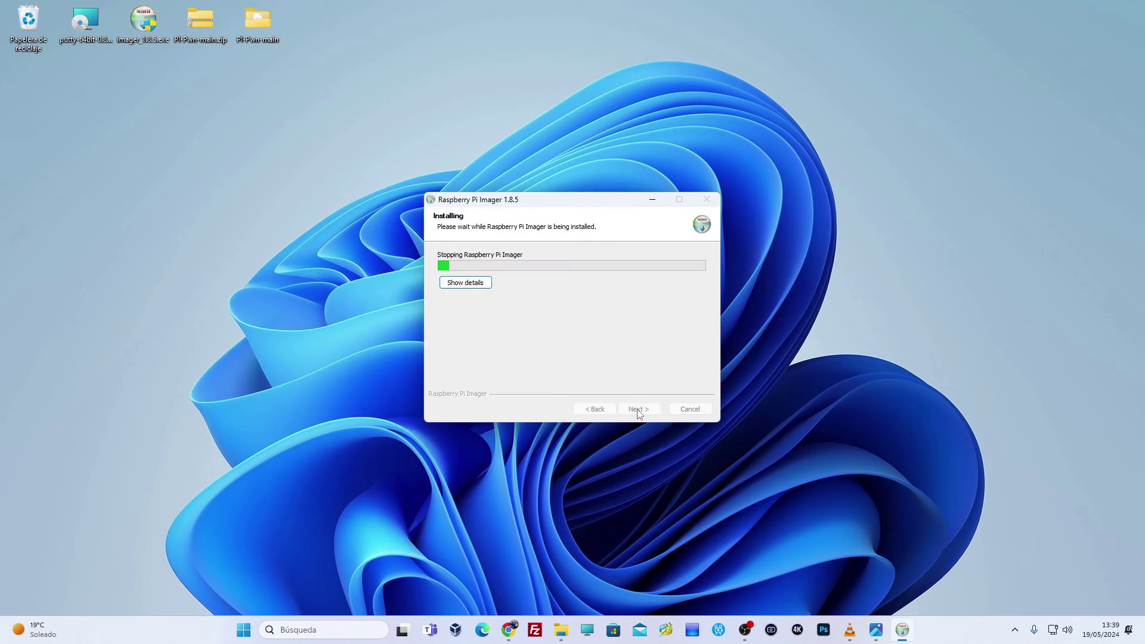
pyautogui.click(639, 409)
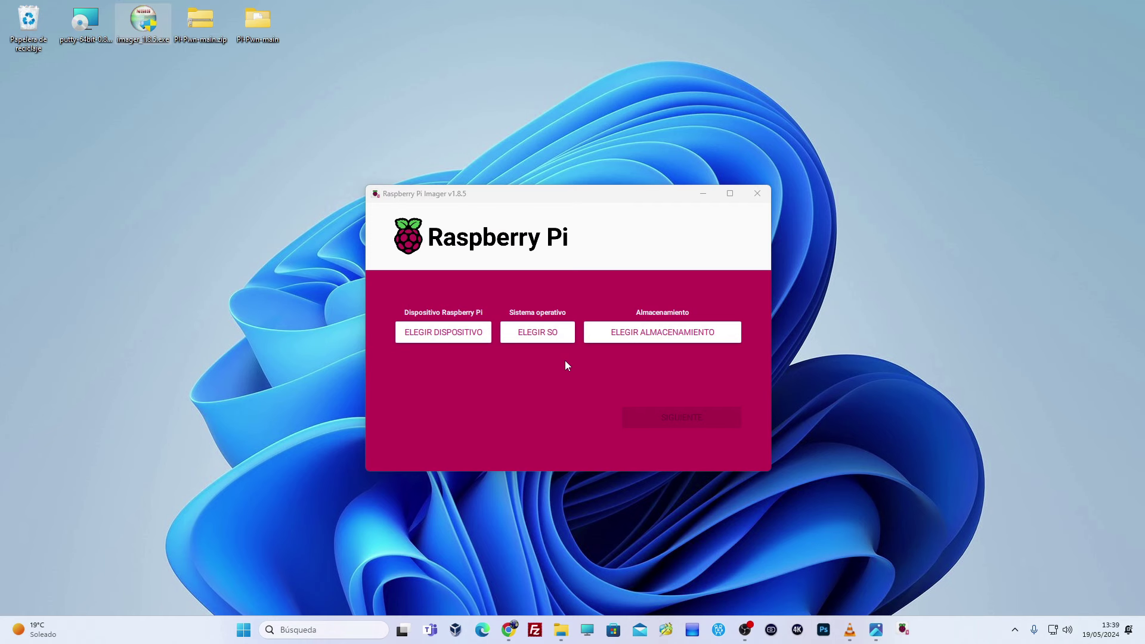
# - Pick Raspberry Pi 3, Raspberry Pi OS Lite (64-bit) from other images, and the 31.9 GB USB drive
pyautogui.click(456, 334)
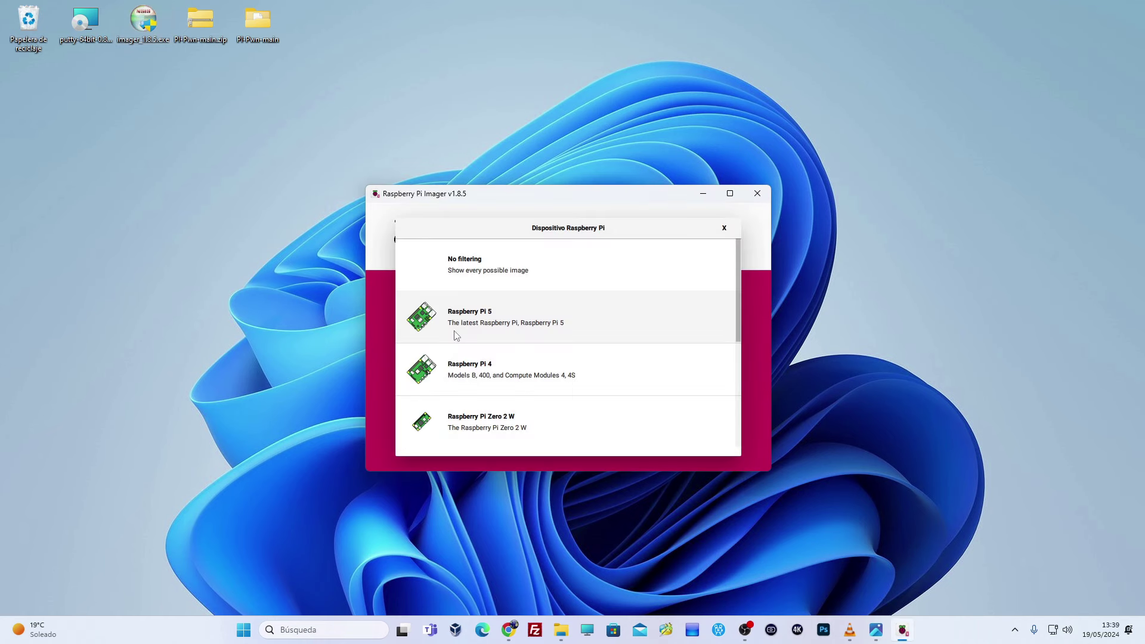
pyautogui.scroll(-4, 489, 411)
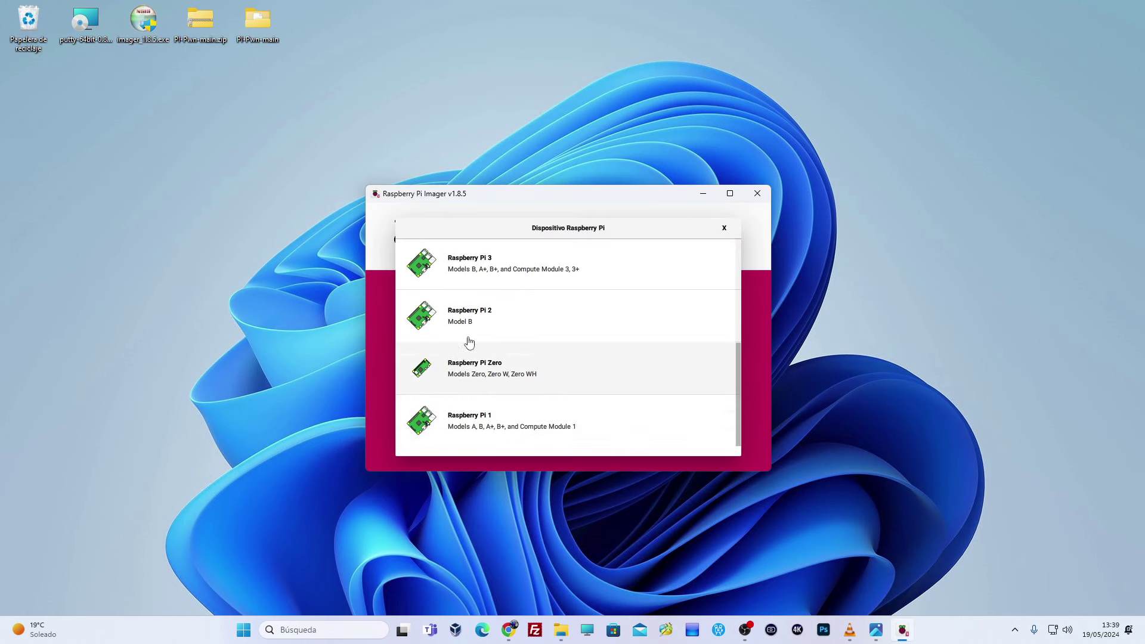
pyautogui.click(478, 266)
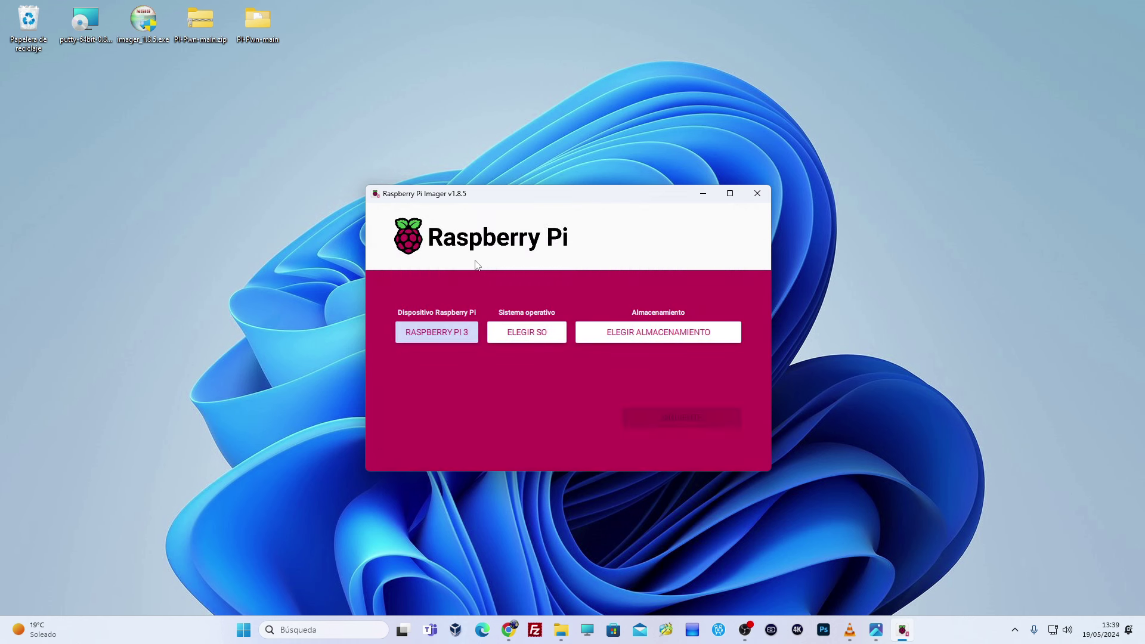
pyautogui.click(528, 332)
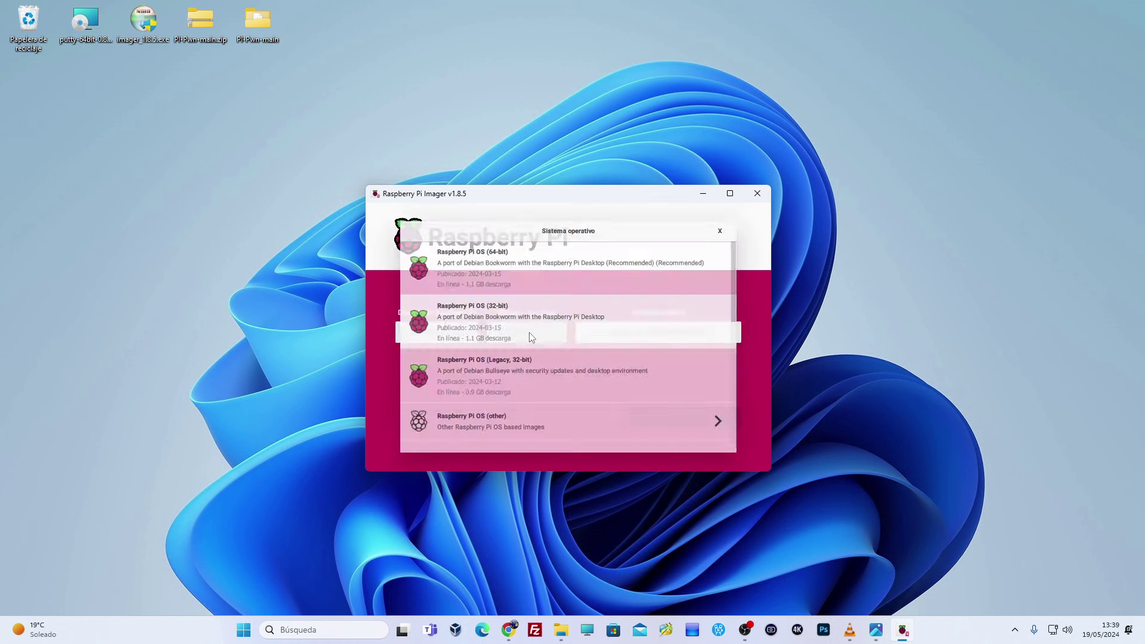
pyautogui.click(504, 425)
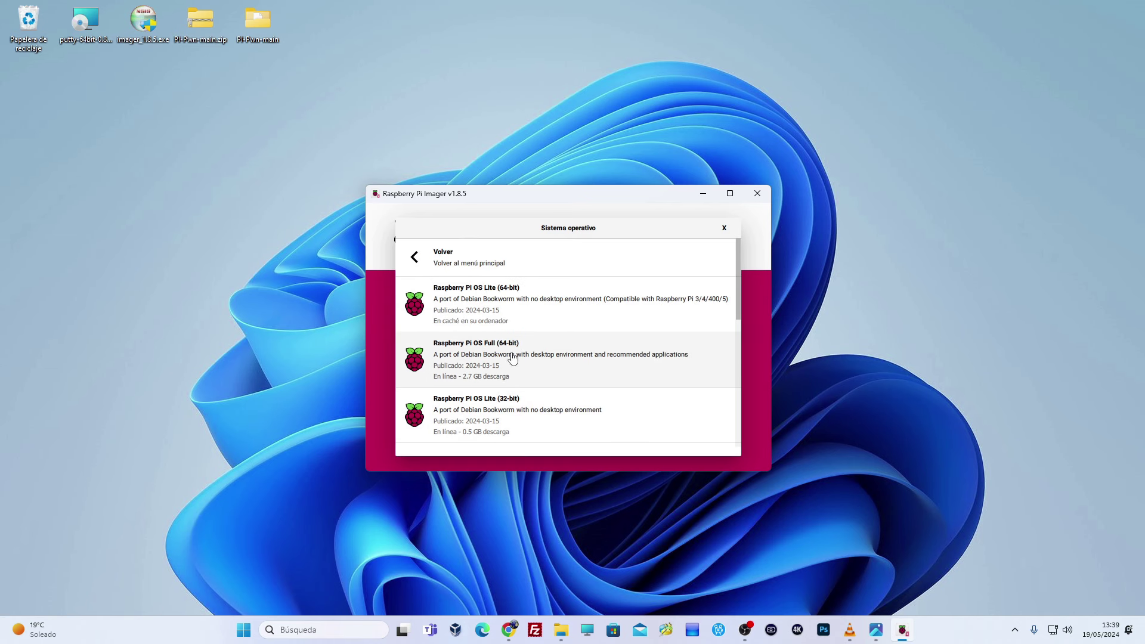
pyautogui.click(540, 310)
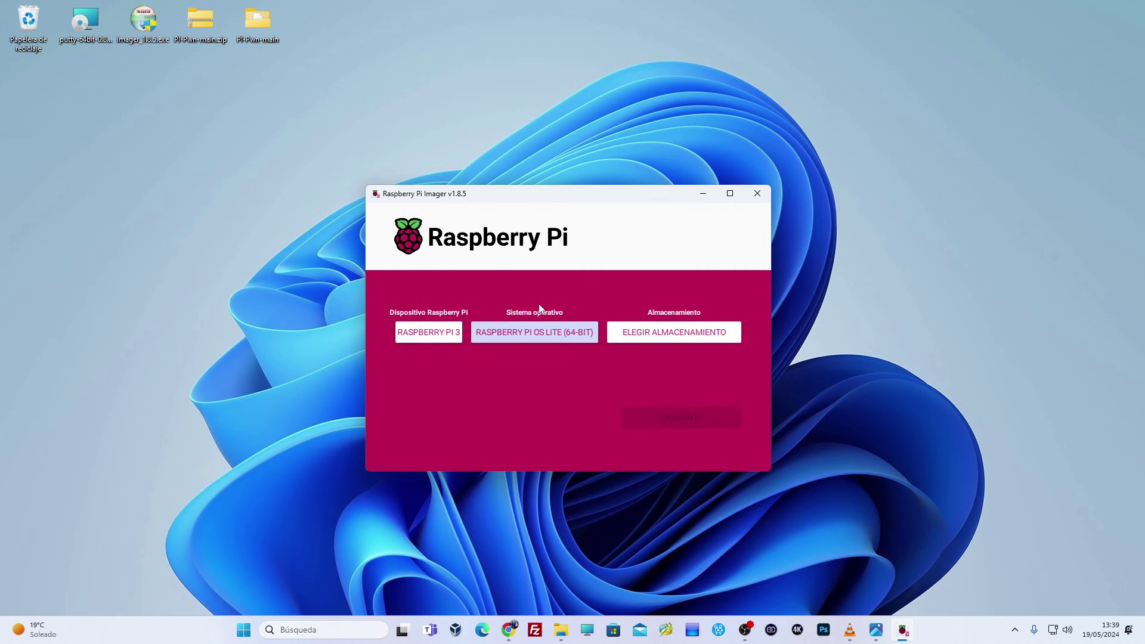
pyautogui.click(651, 336)
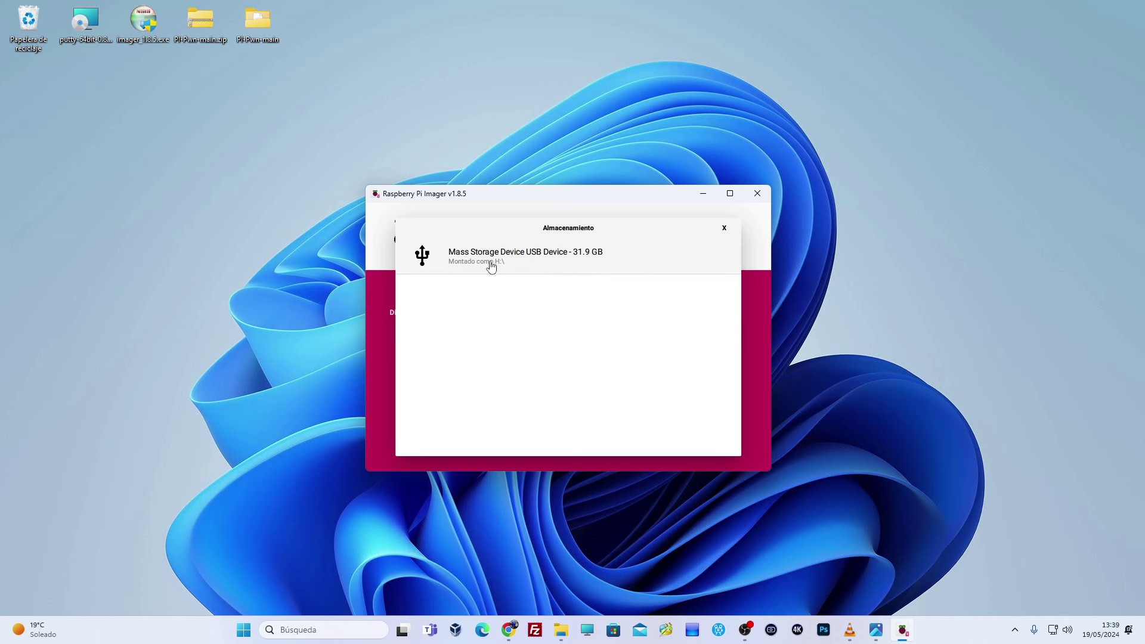
pyautogui.click(564, 271)
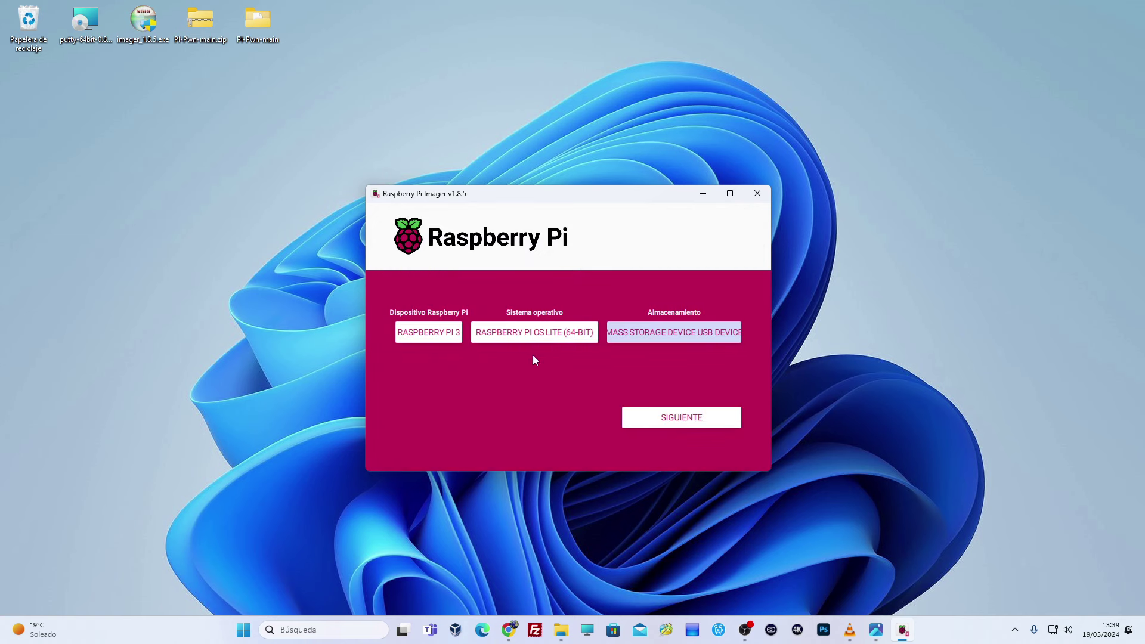
# - In OS customisation, set hostname ps4 and username ps4 with its password
pyautogui.click(678, 416)
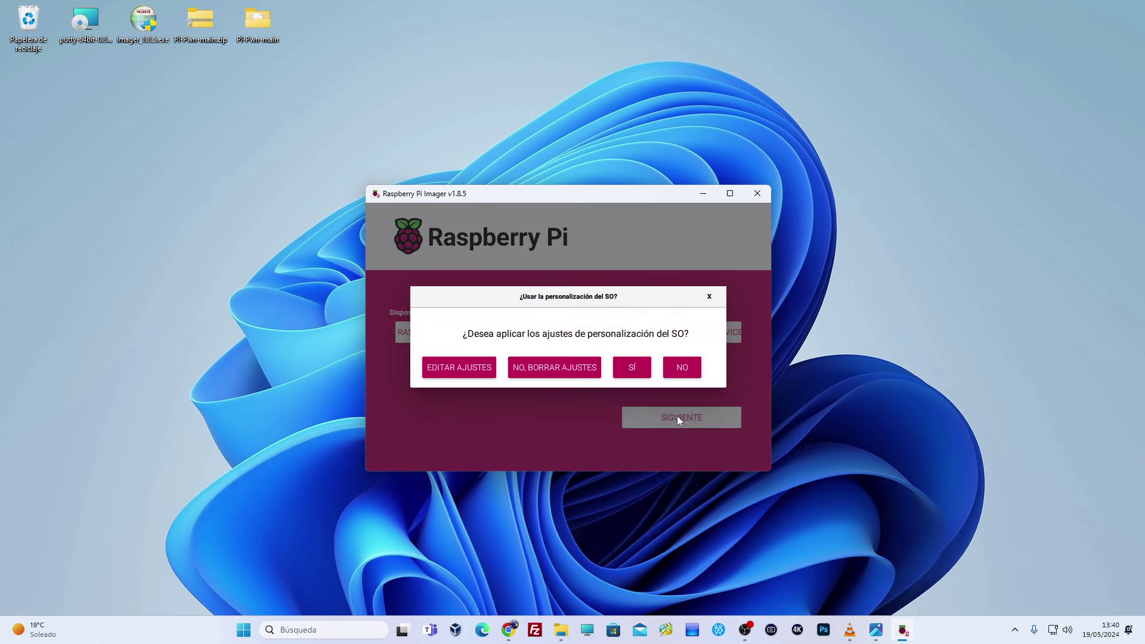
pyautogui.click(461, 368)
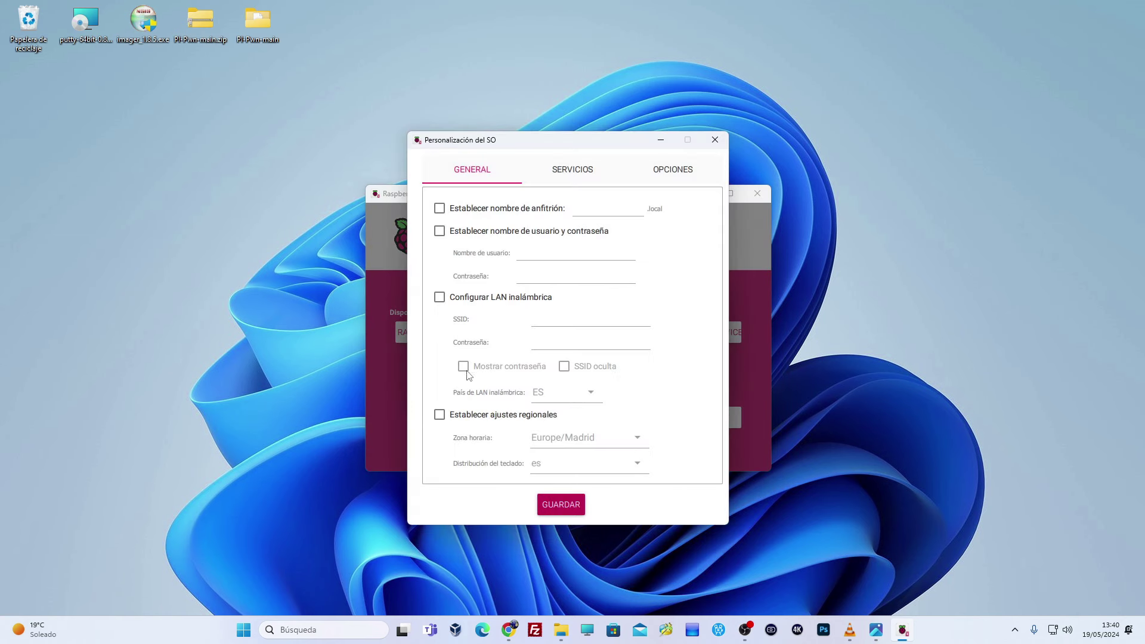
pyautogui.click(440, 210)
pyautogui.write('ps')
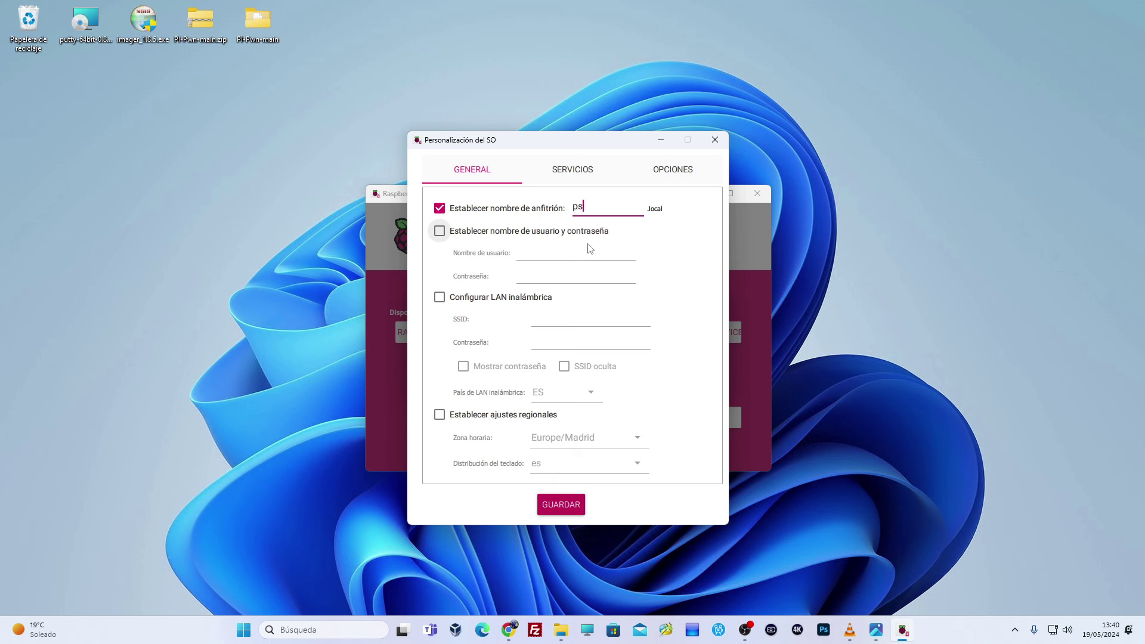
pyautogui.write('4')
pyautogui.click(452, 237)
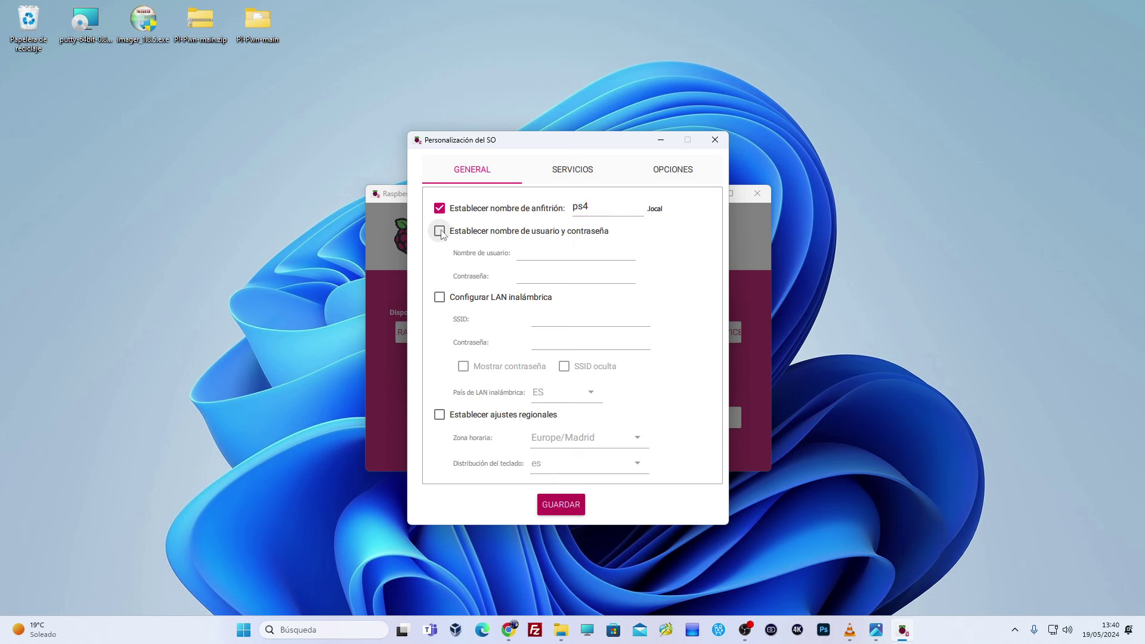
pyautogui.click(545, 256)
pyautogui.write('ps4')
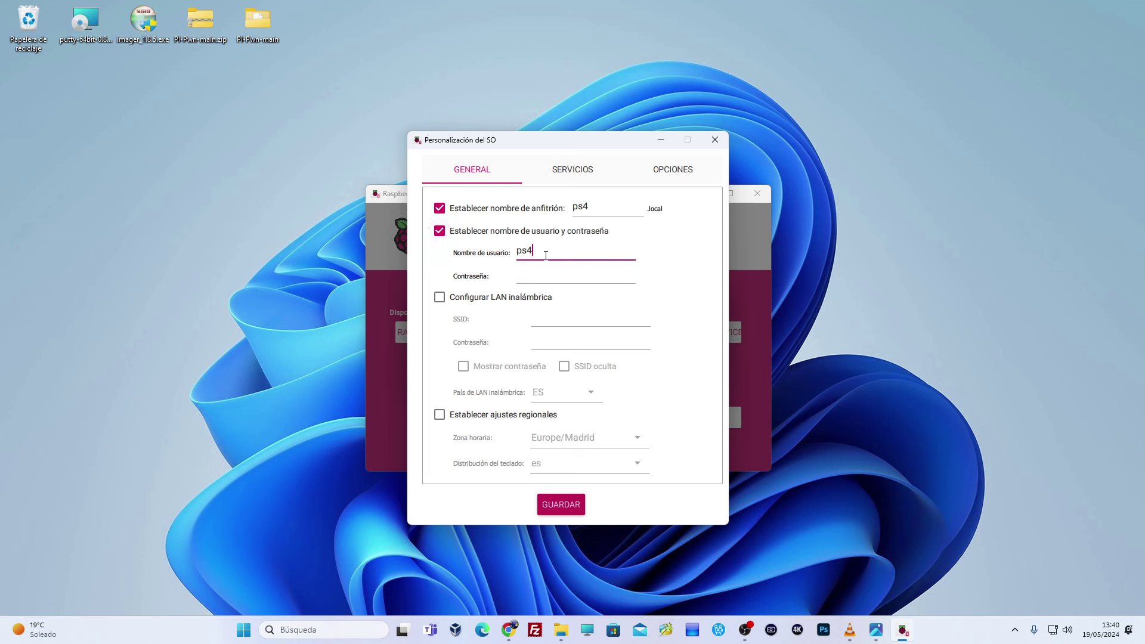
pyautogui.click(538, 280)
pyautogui.write('ps4')
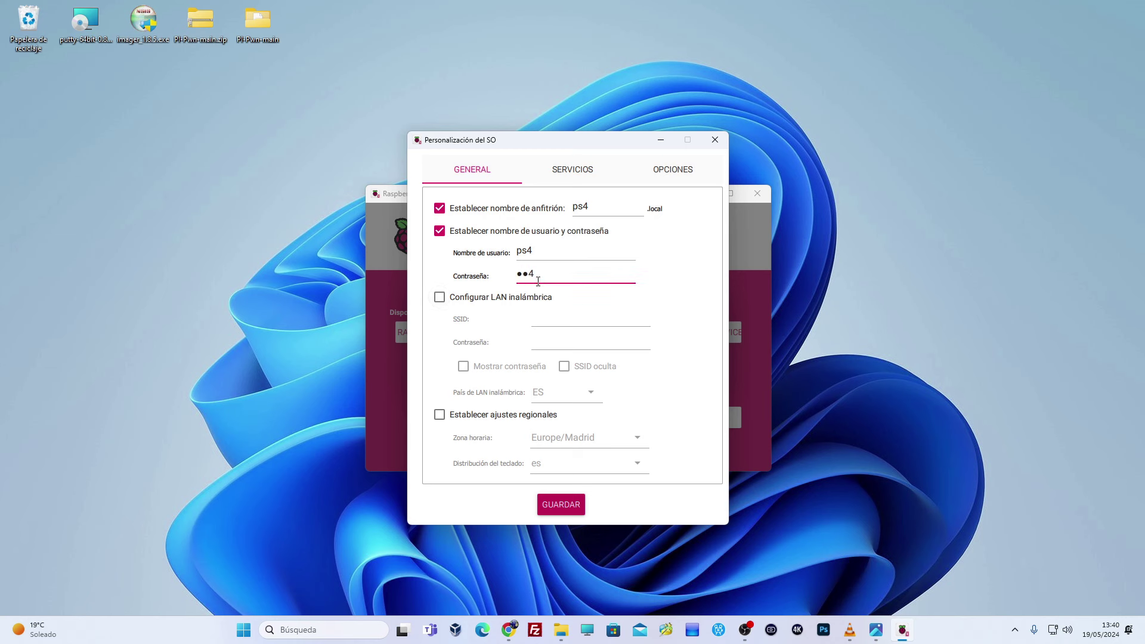
# - Configure Wi-Fi network Livebox6-40F4 with its password and Wi-Fi country ES
pyautogui.click(442, 298)
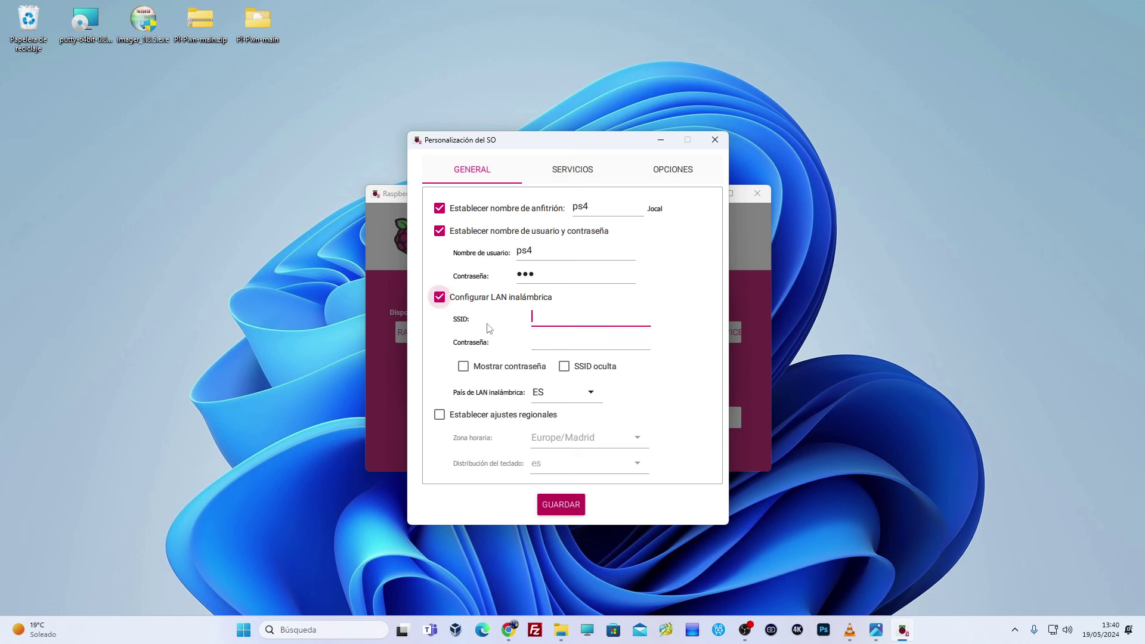
pyautogui.write('Livebox')
pyautogui.write('5')
pyautogui.write('-40F4')
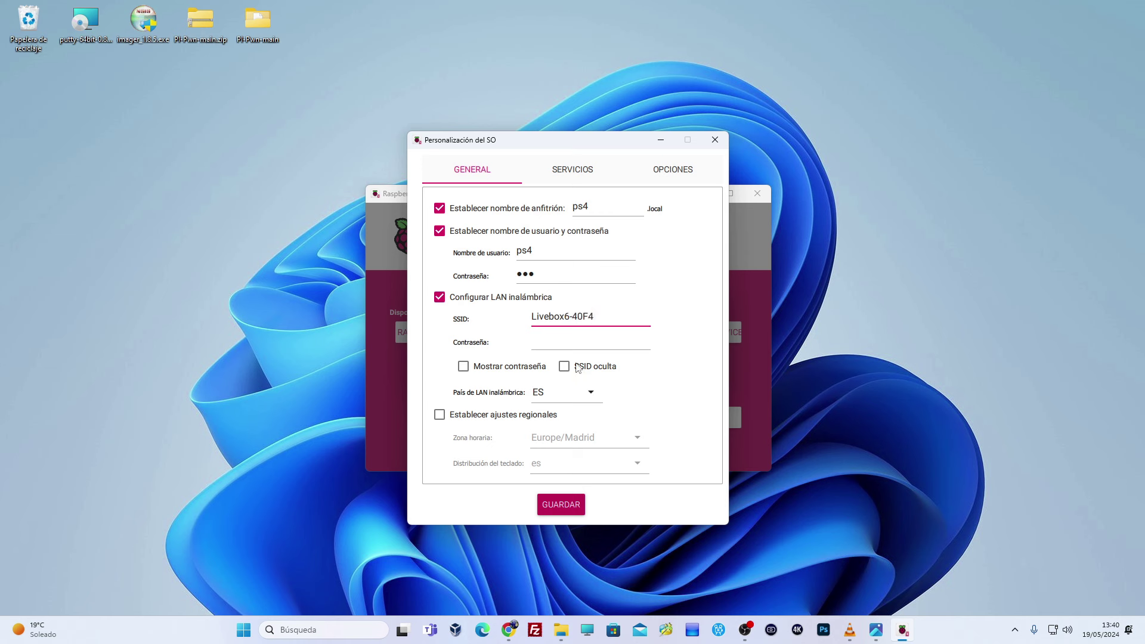
pyautogui.click(552, 338)
pyautogui.write('••••••')
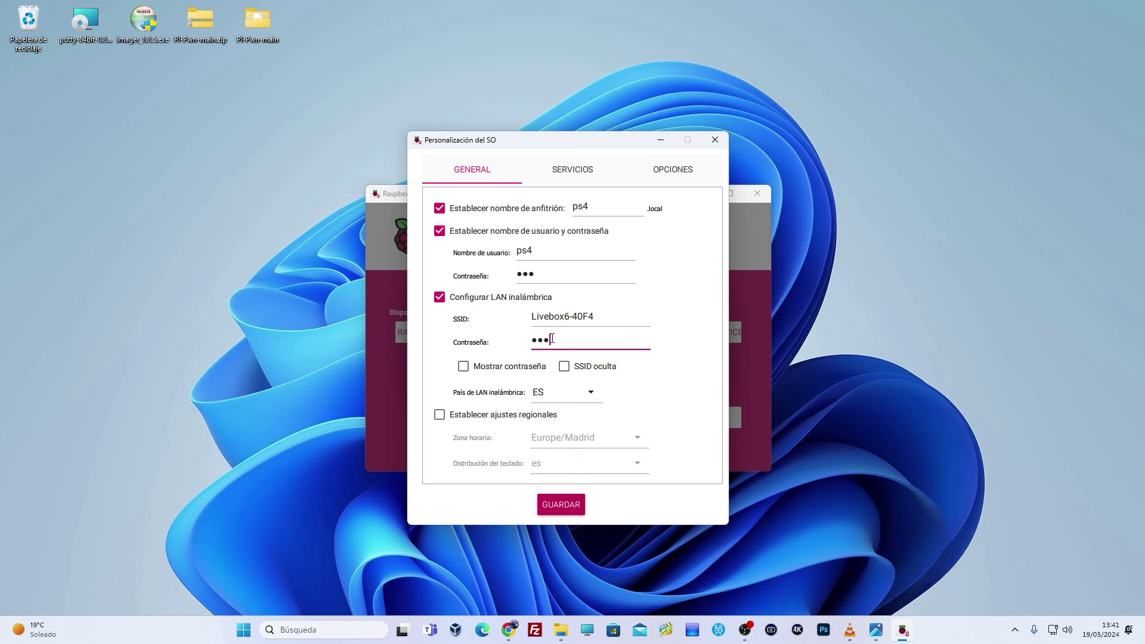
pyautogui.write('••••••')
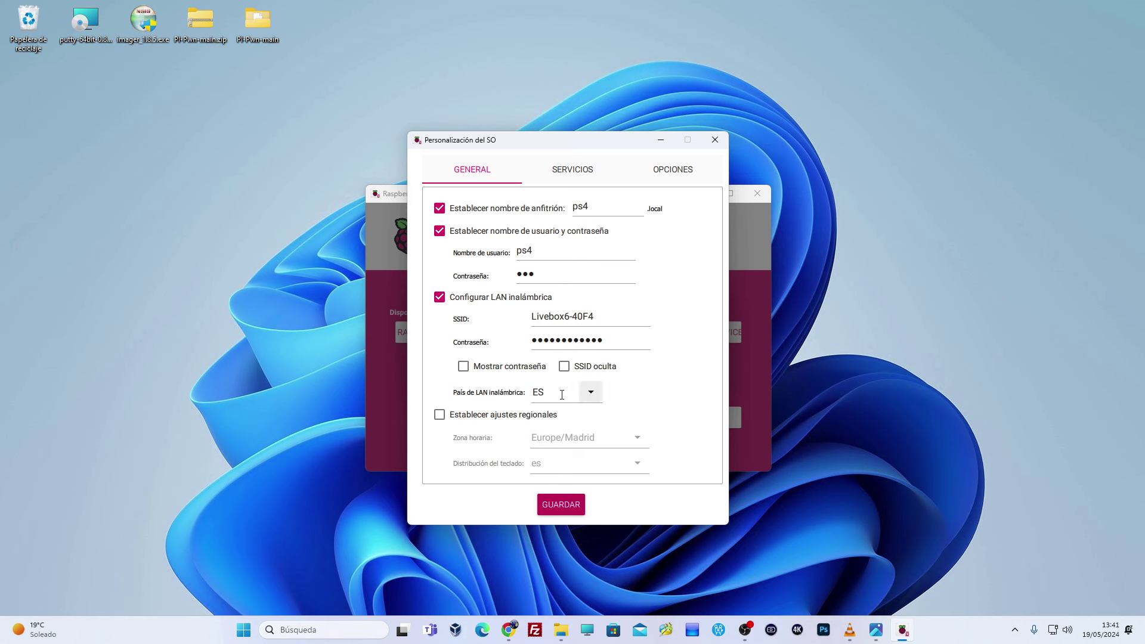
pyautogui.click(594, 394)
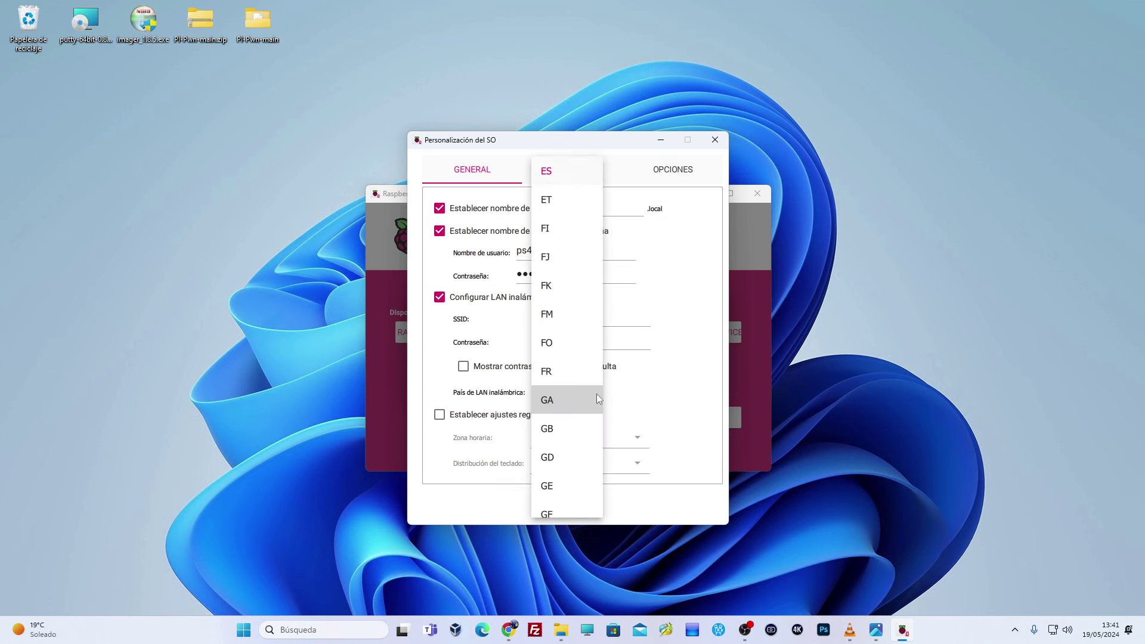
pyautogui.click(546, 172)
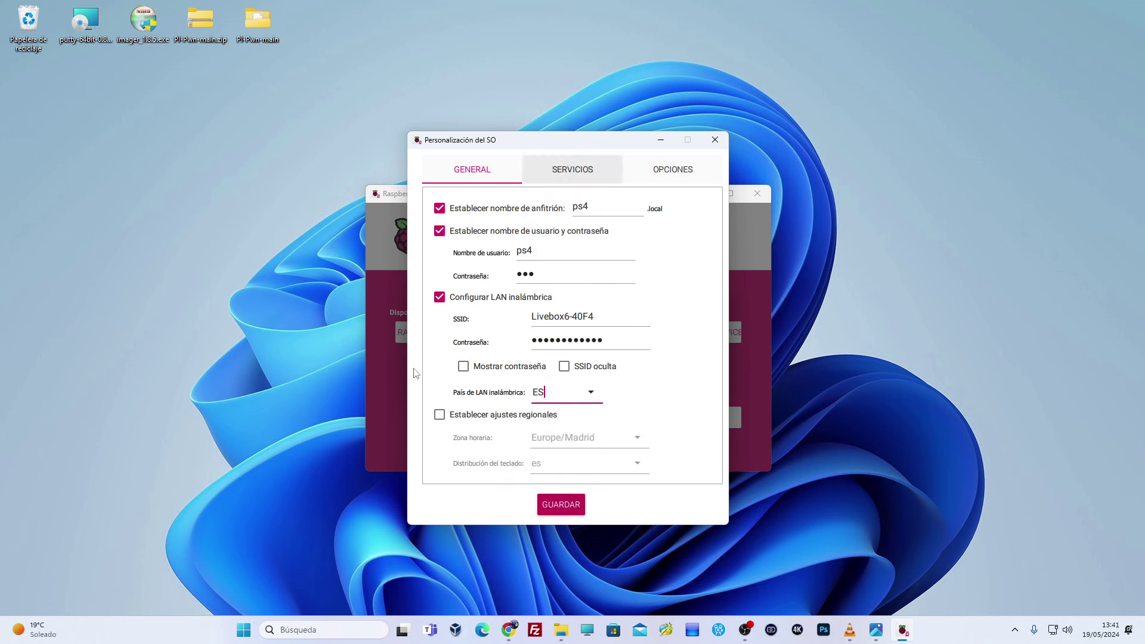
# - Enable regional settings with time zone Europe/Madrid and keyboard layout es
pyautogui.click(439, 415)
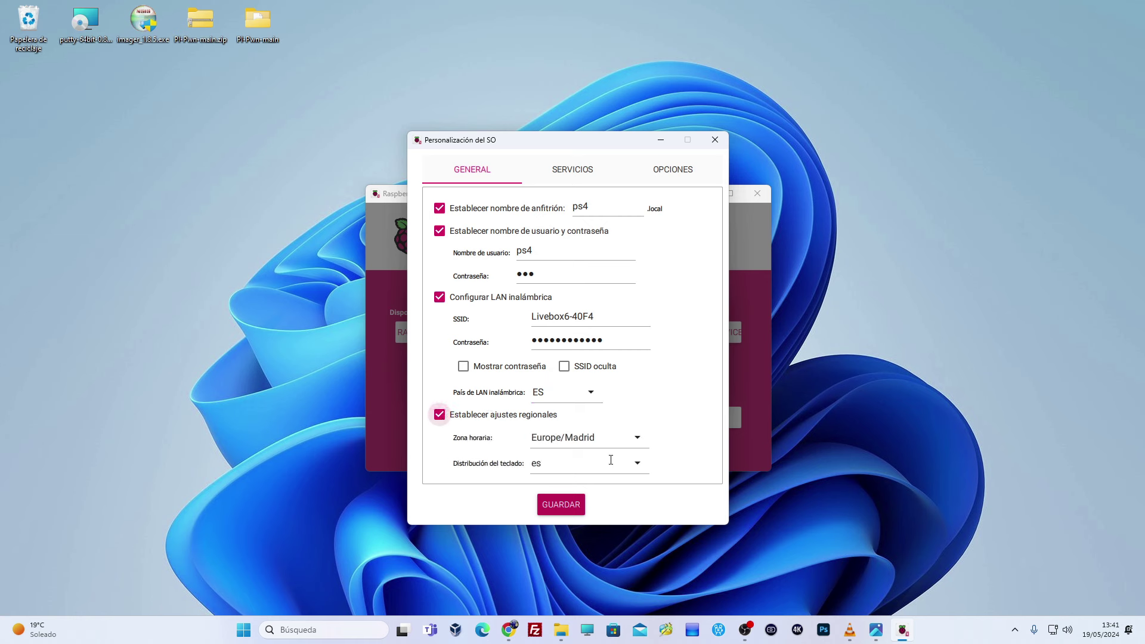
pyautogui.click(636, 437)
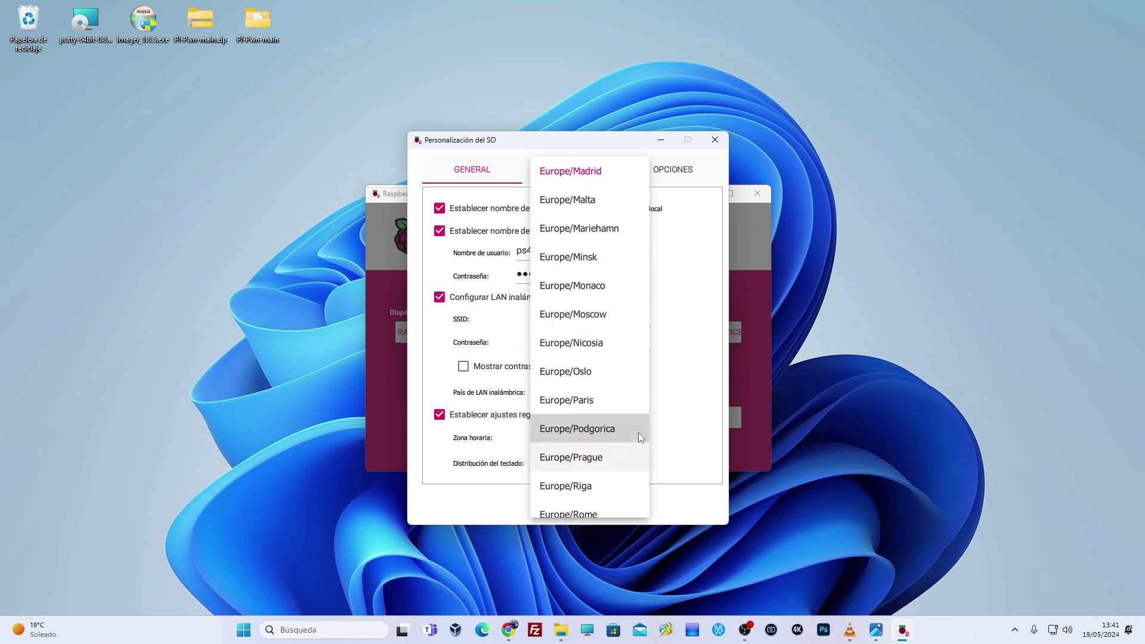
pyautogui.click(567, 180)
pyautogui.click(644, 469)
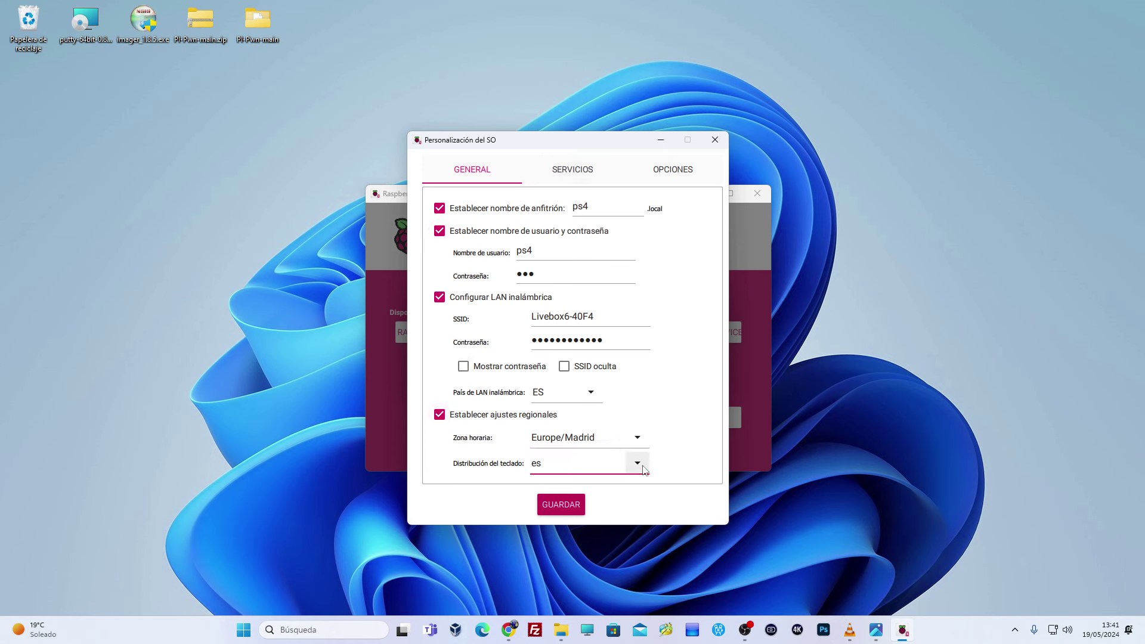
pyautogui.click(556, 171)
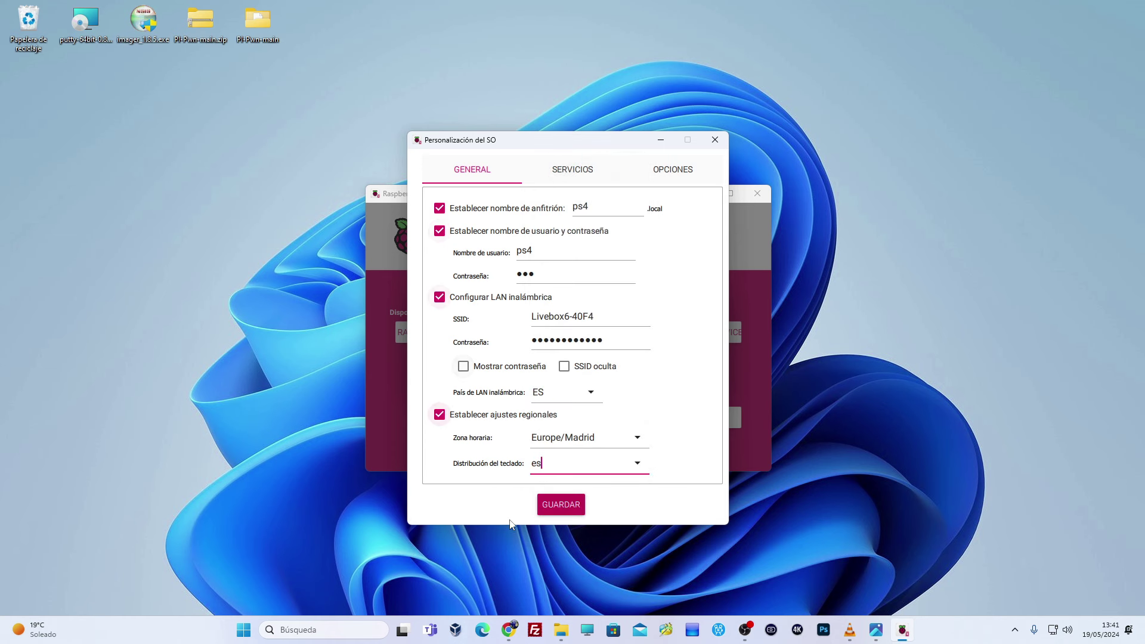
pyautogui.click(549, 169)
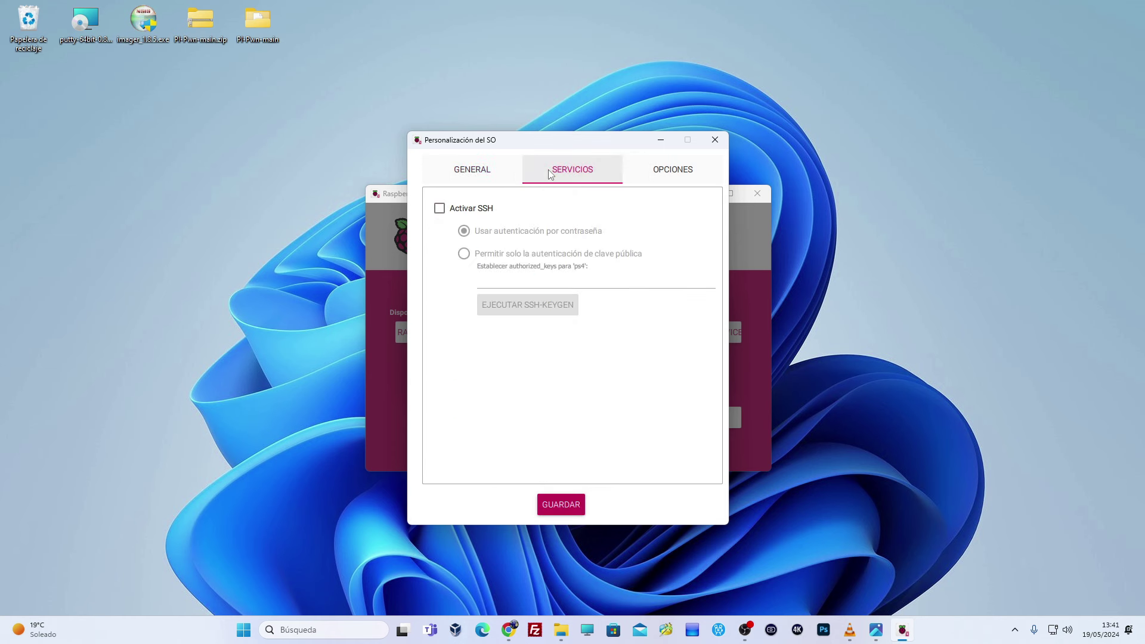
# - Enable SSH with password authentication, then save and apply the customisation settings
pyautogui.click(443, 210)
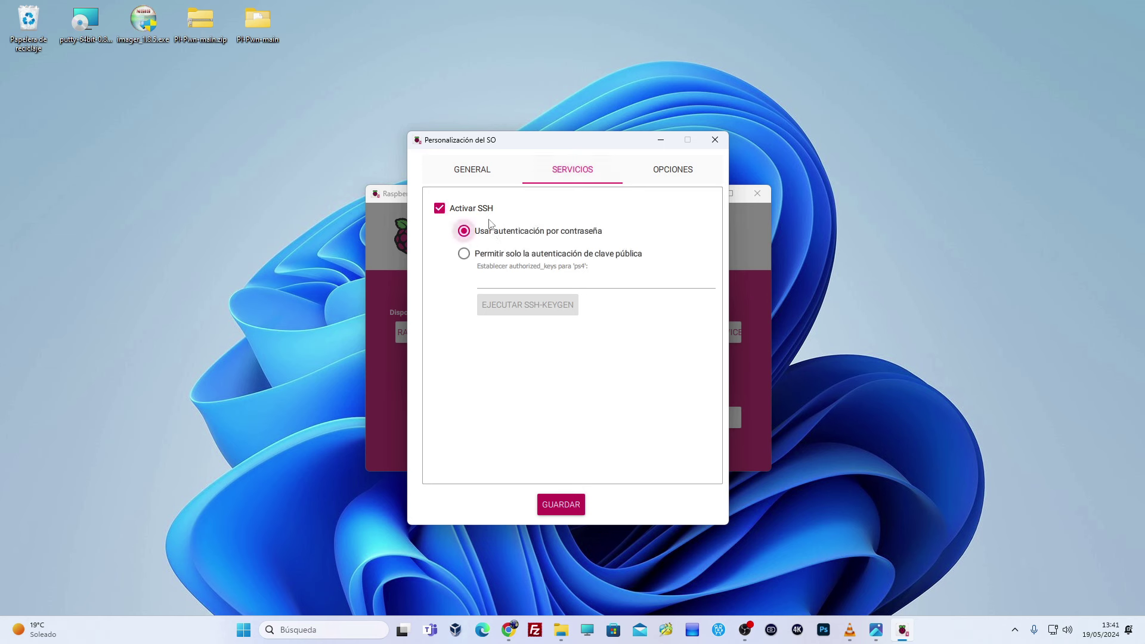
pyautogui.click(659, 173)
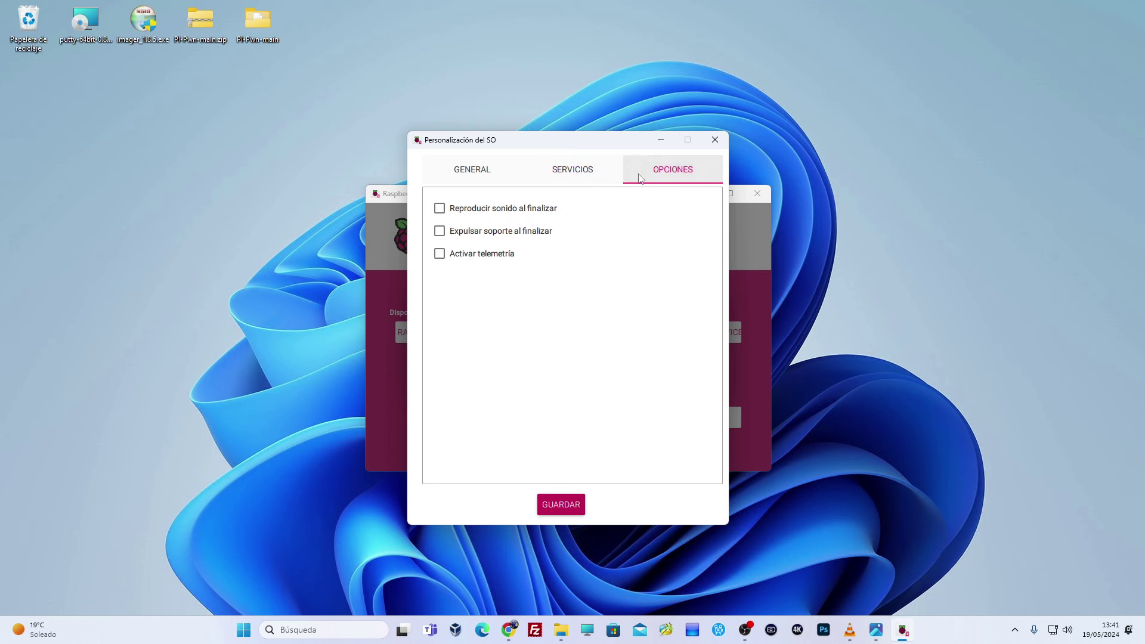
pyautogui.click(483, 177)
pyautogui.click(552, 504)
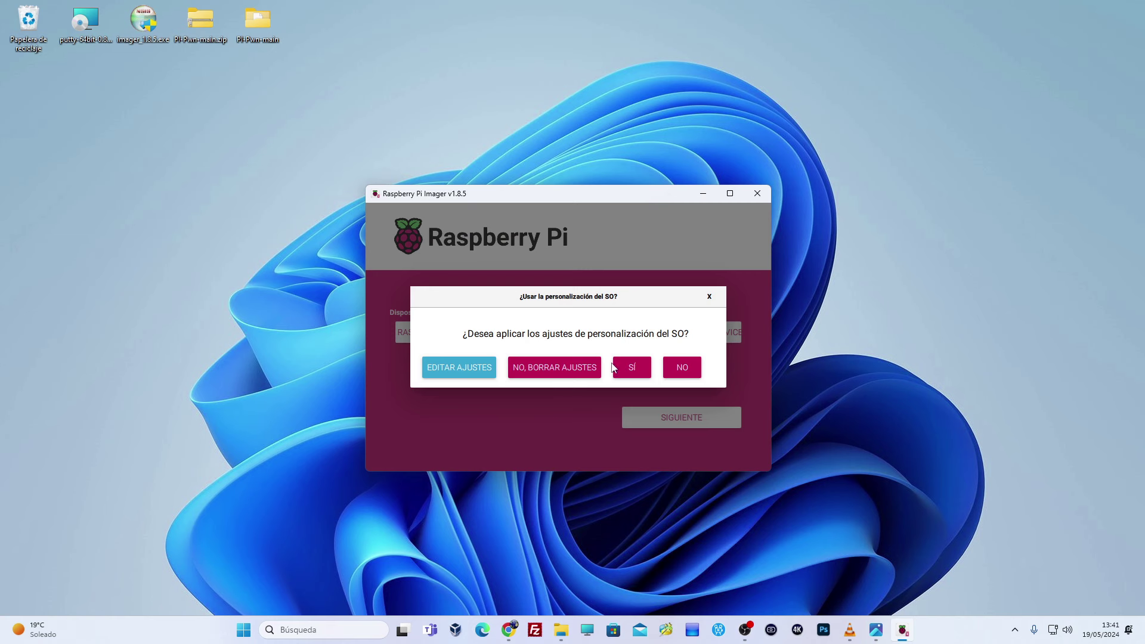
pyautogui.click(629, 374)
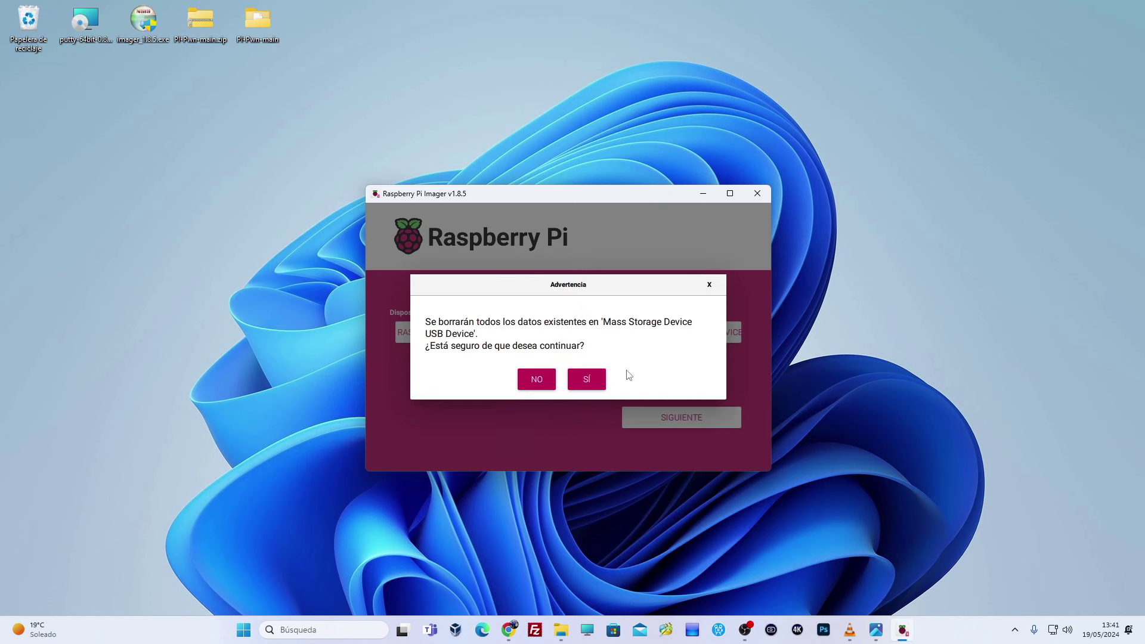
# - Confirm erasing the USB drive so Raspberry Pi OS Lite (64-bit) is written to it
pyautogui.click(588, 381)
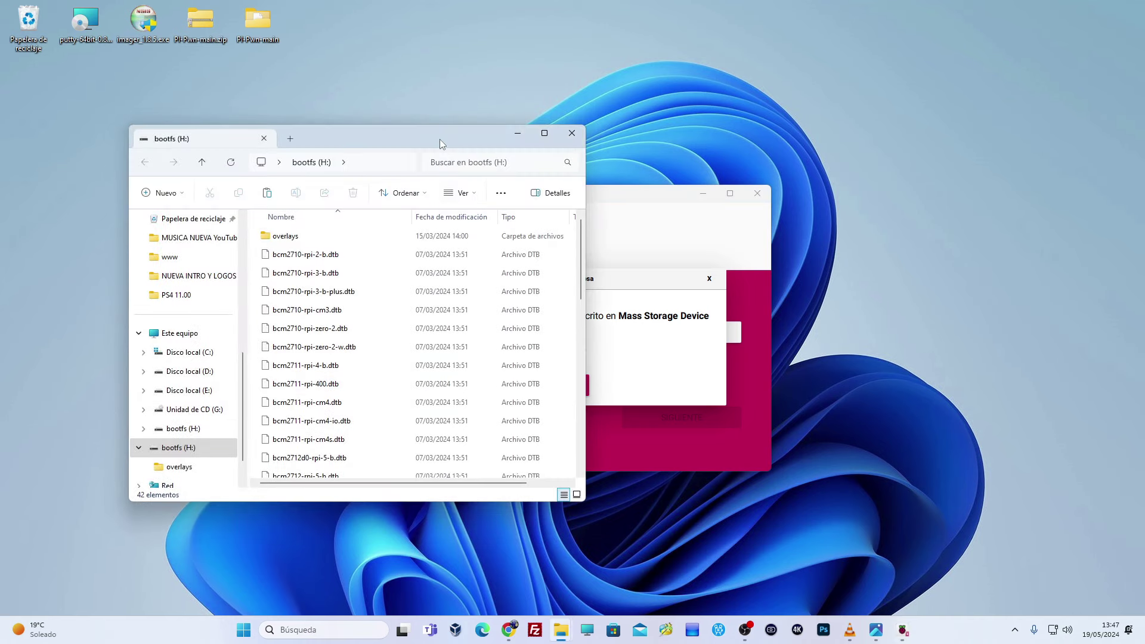
# - Copy the PPPwn folder from PI-Pwn-main onto bootfs (H:), then close the bootfs window
pyautogui.moveTo(442, 137); pyautogui.dragTo(665, 76)
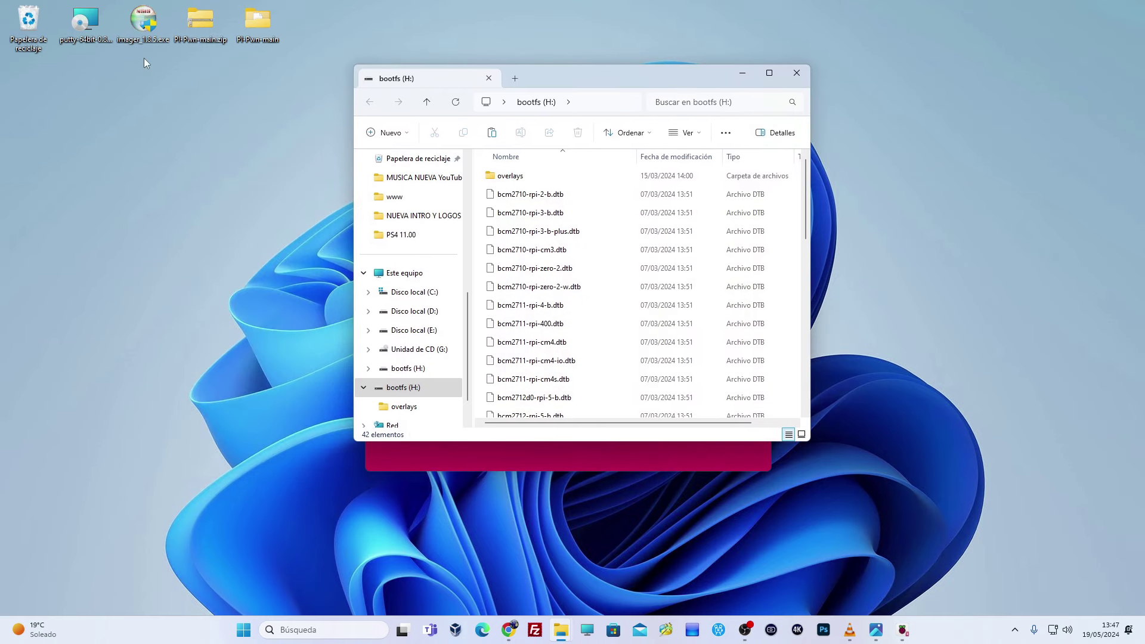
pyautogui.doubleClick(270, 26)
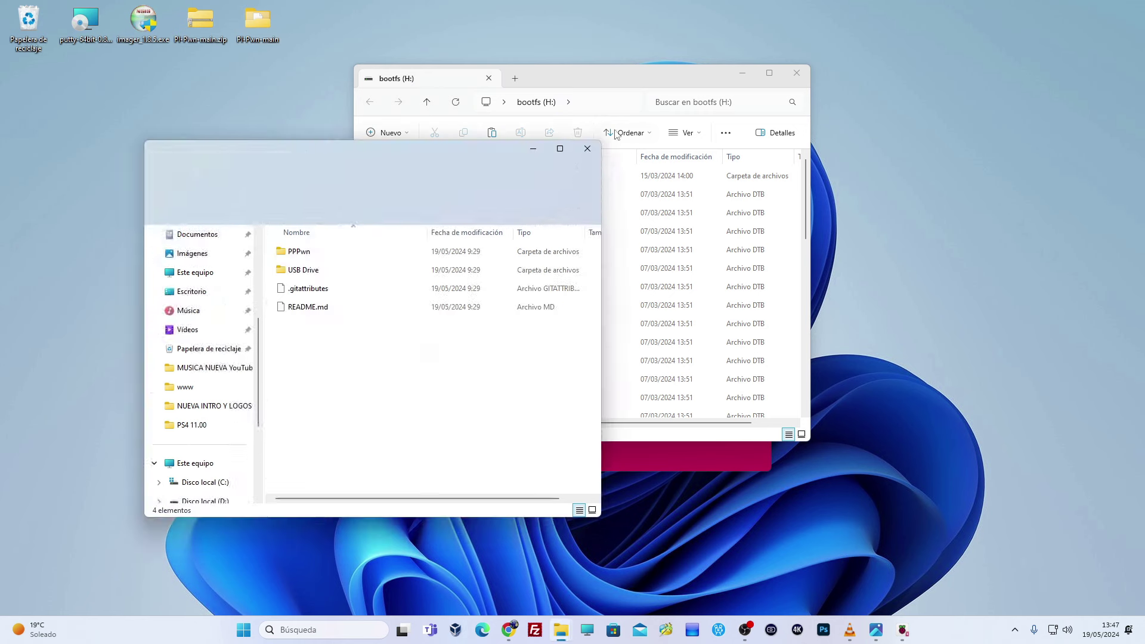
pyautogui.moveTo(439, 151); pyautogui.dragTo(349, 124)
pyautogui.moveTo(540, 78); pyautogui.dragTo(743, 127)
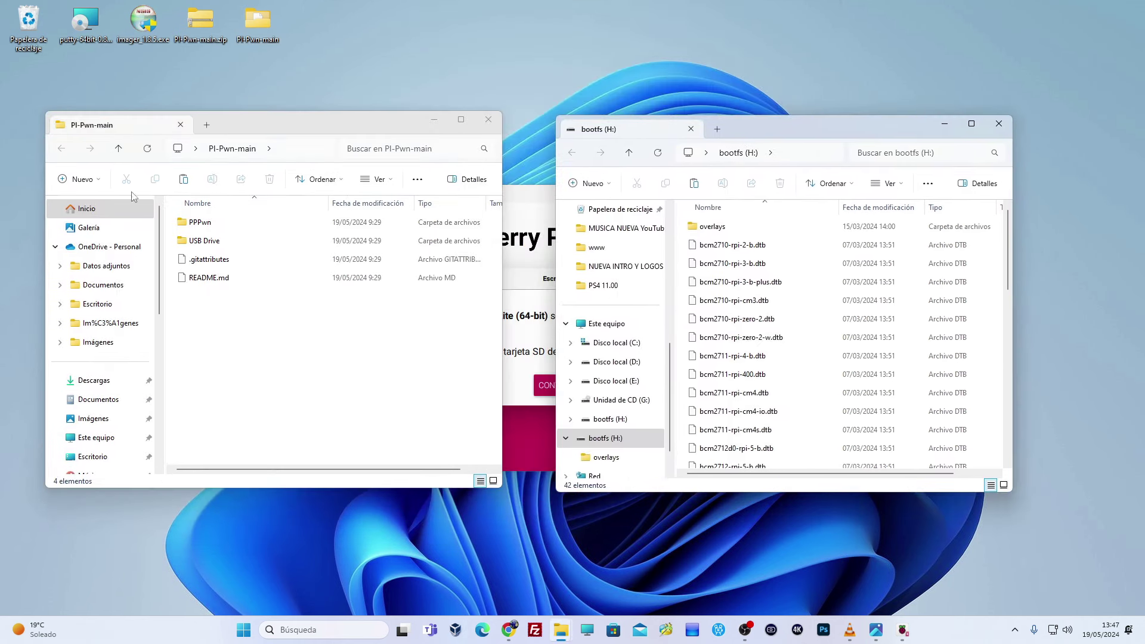
pyautogui.doubleClick(200, 223)
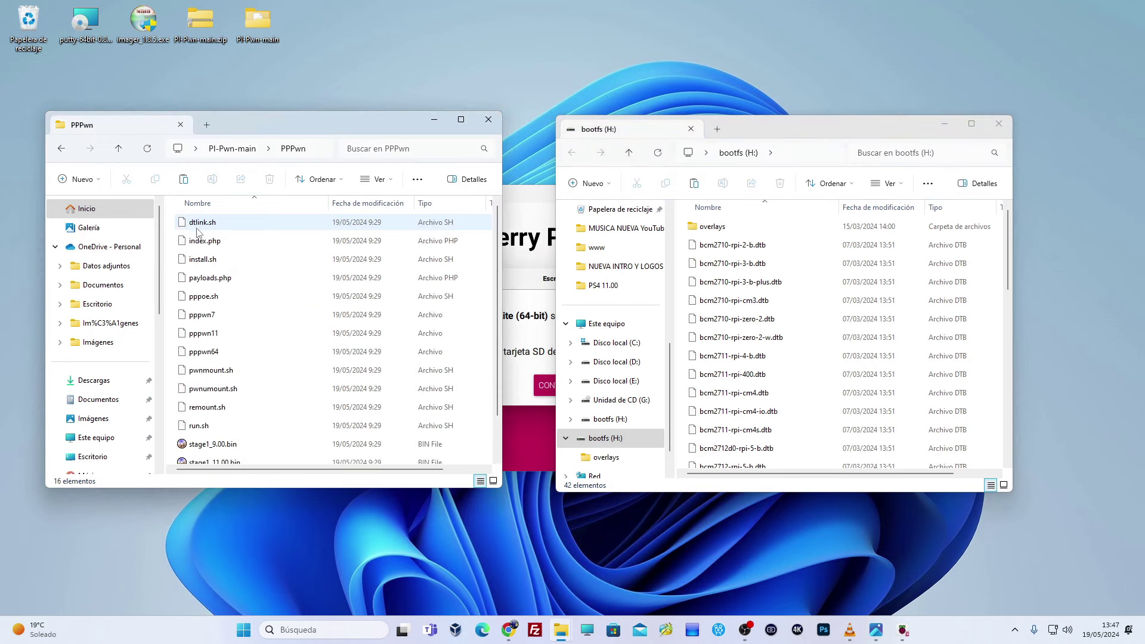
pyautogui.click(61, 148)
pyautogui.moveTo(197, 223); pyautogui.dragTo(749, 387)
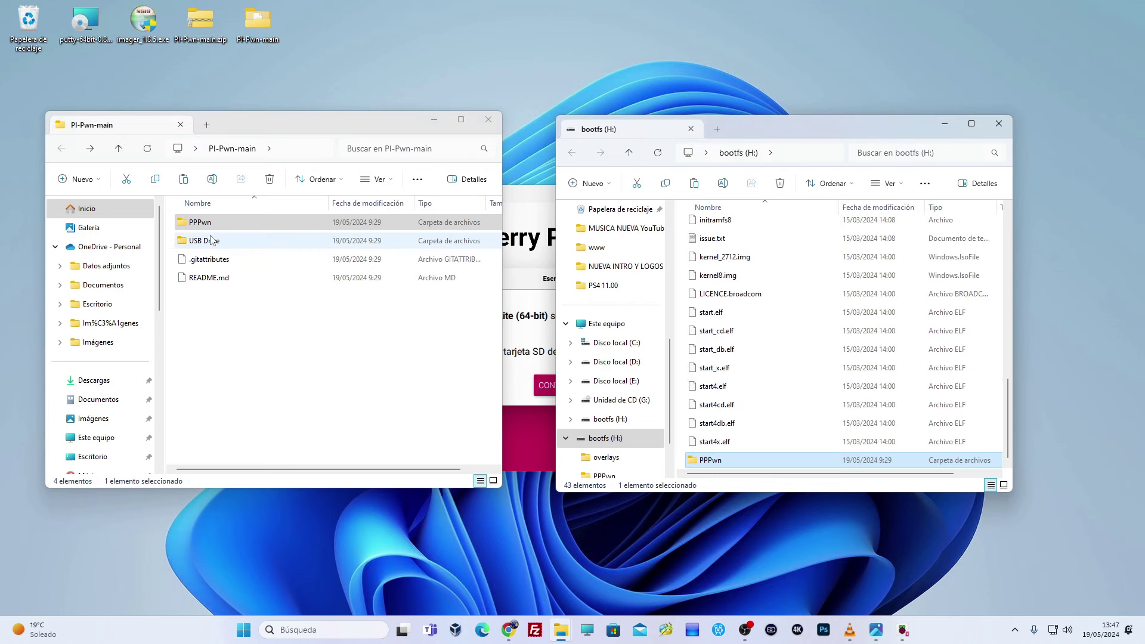
pyautogui.click(999, 123)
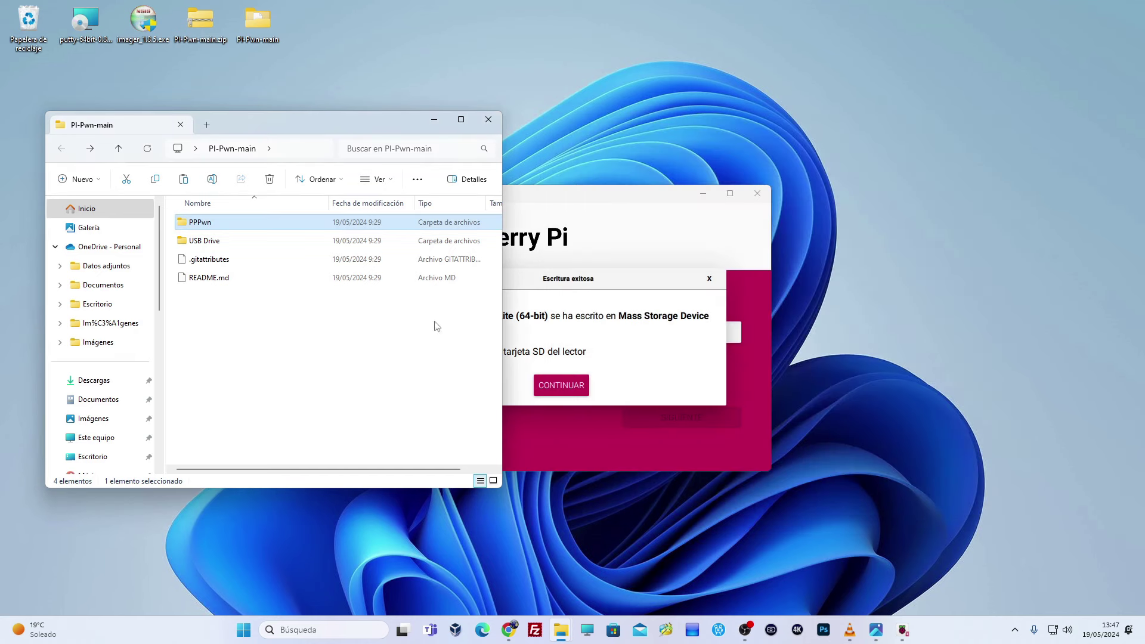
# - Dismiss the write-success message and close Raspberry Pi Imager
pyautogui.click(566, 396)
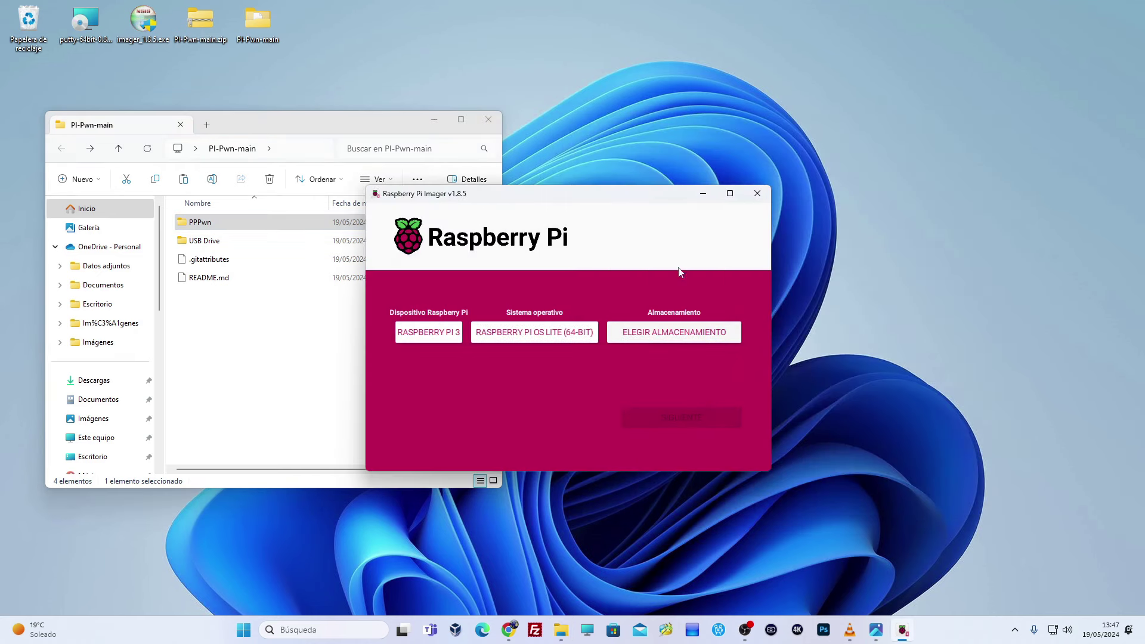
pyautogui.click(758, 193)
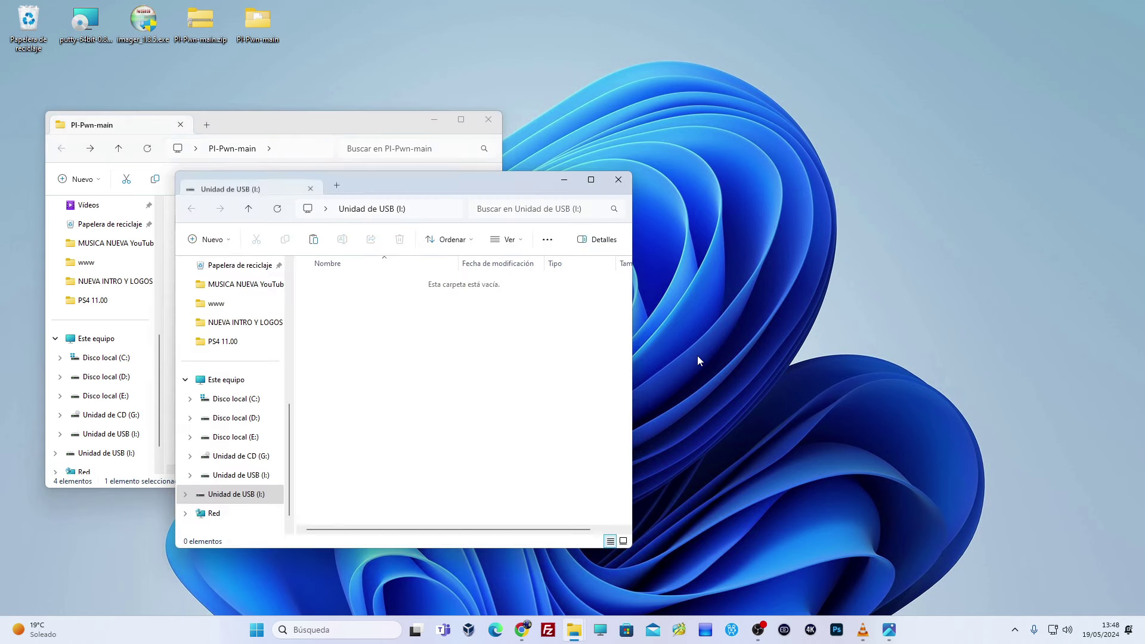
# - Check the properties of USB drive (I:) and close them without changes
pyautogui.moveTo(414, 180); pyautogui.dragTo(789, 127)
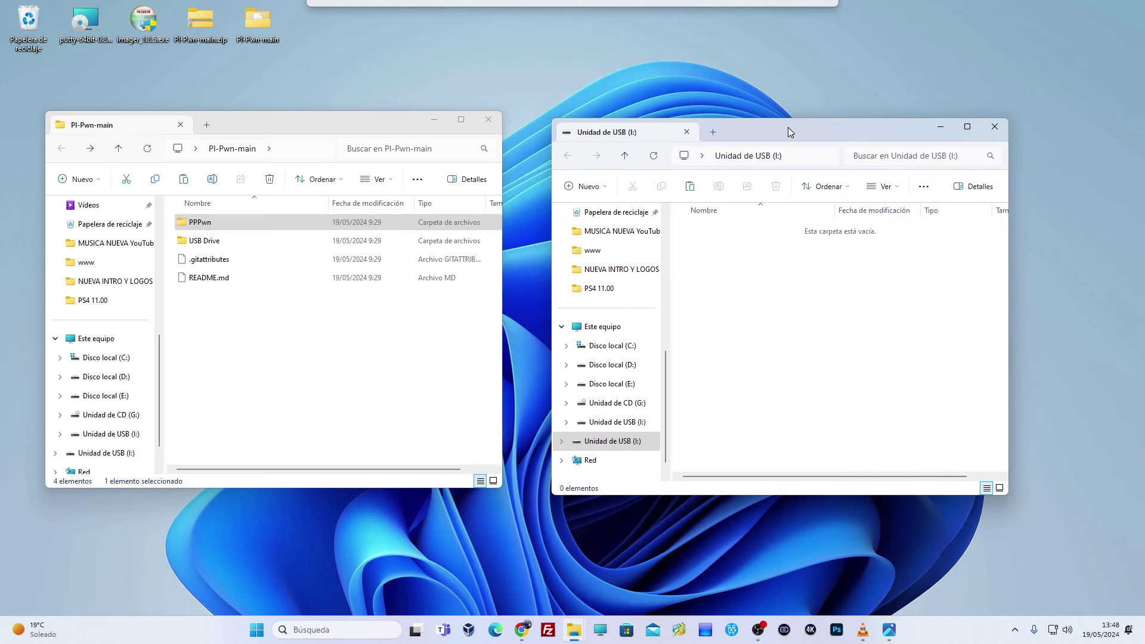
pyautogui.rightClick(618, 447)
pyautogui.click(668, 406)
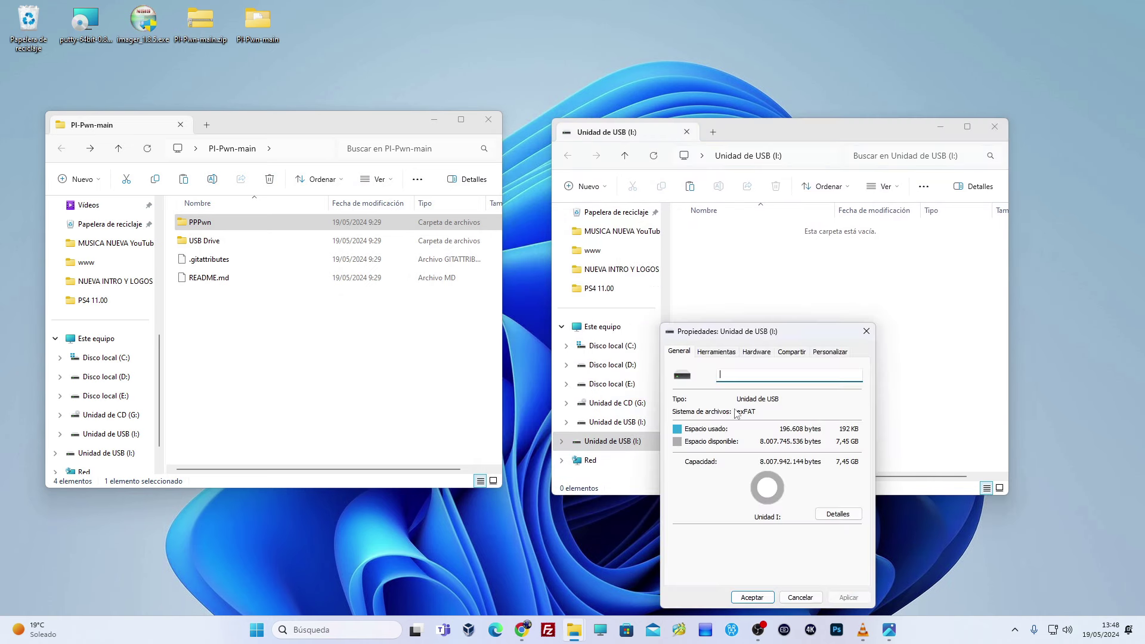
pyautogui.click(714, 273)
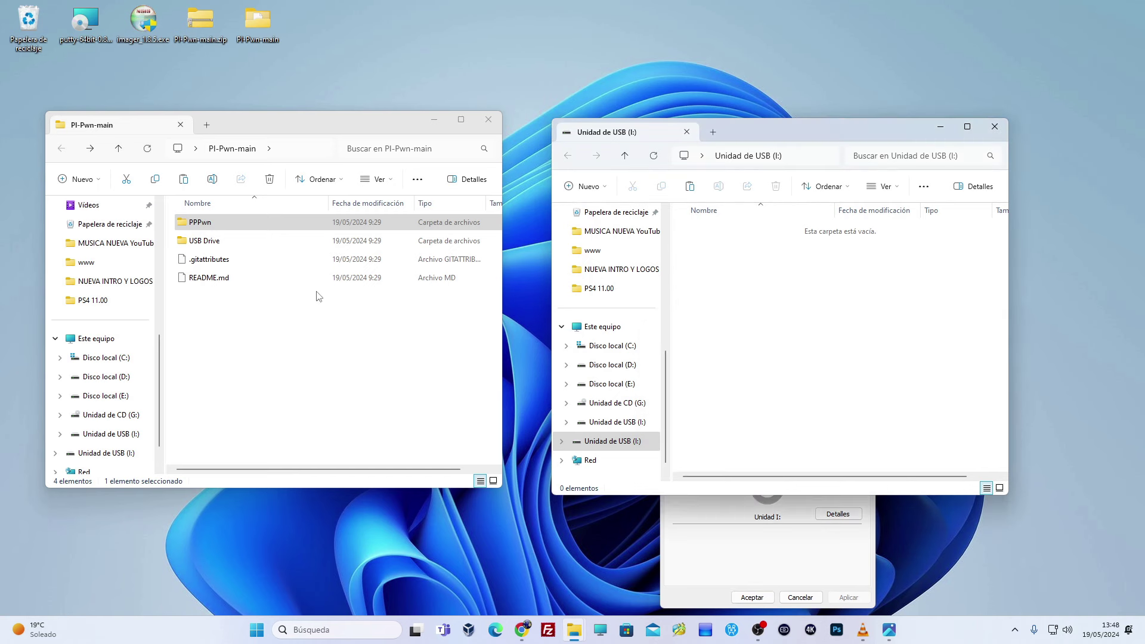
pyautogui.click(670, 549)
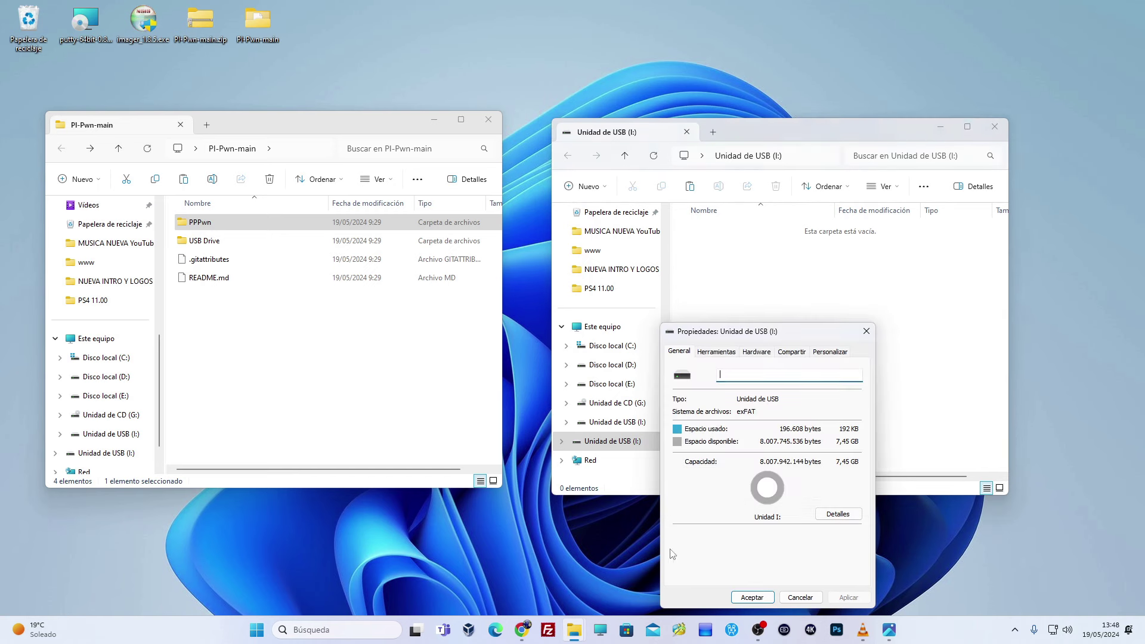
pyautogui.click(801, 598)
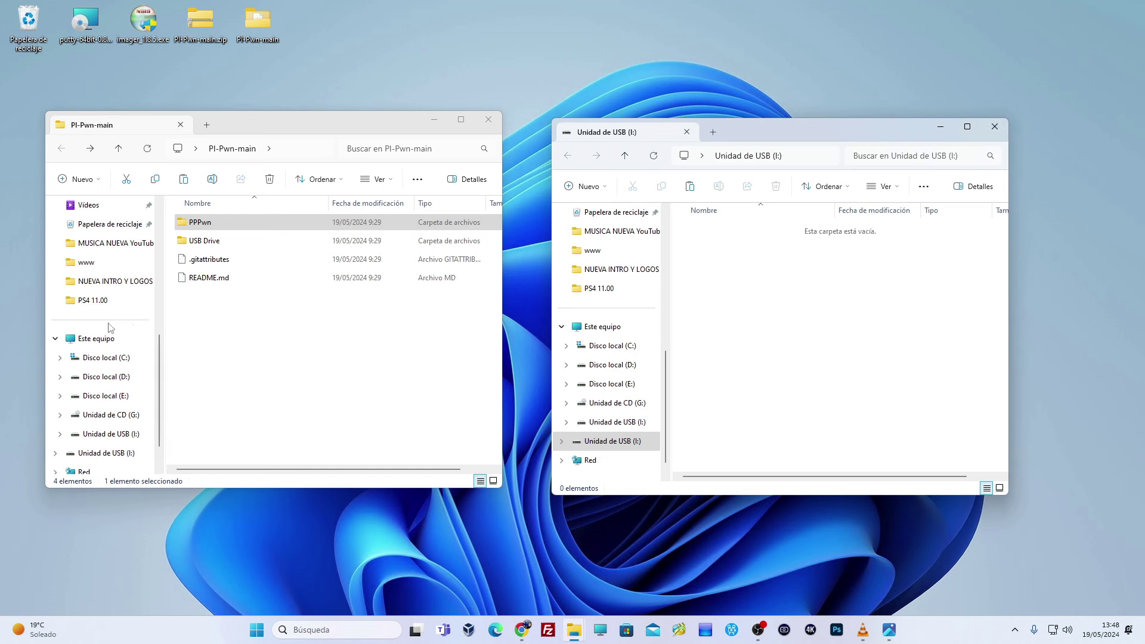
# - Copy goldhen.bin from the USB Drive folder onto USB drive (I:), then close both Explorer windows
pyautogui.doubleClick(205, 241)
pyautogui.moveTo(212, 229); pyautogui.dragTo(725, 277)
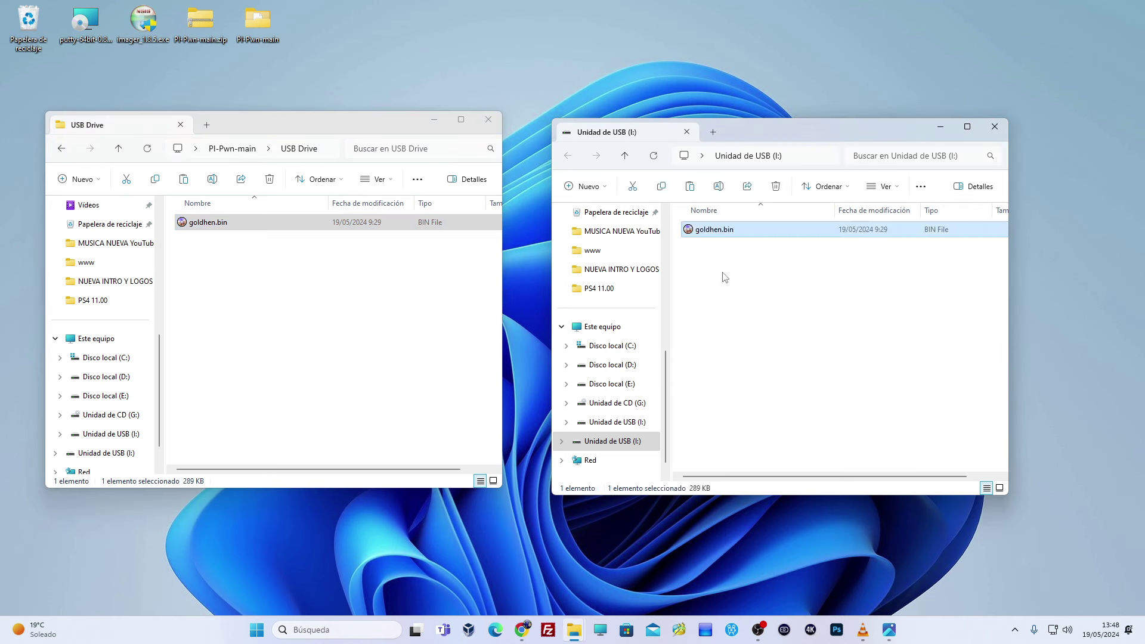
pyautogui.click(69, 149)
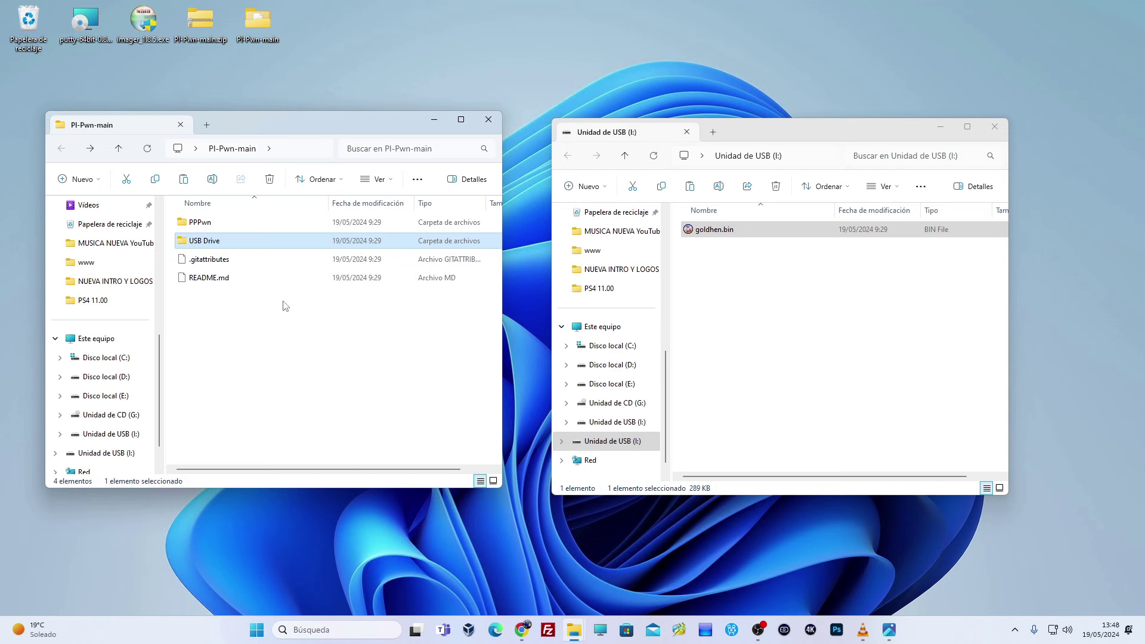
pyautogui.click(488, 120)
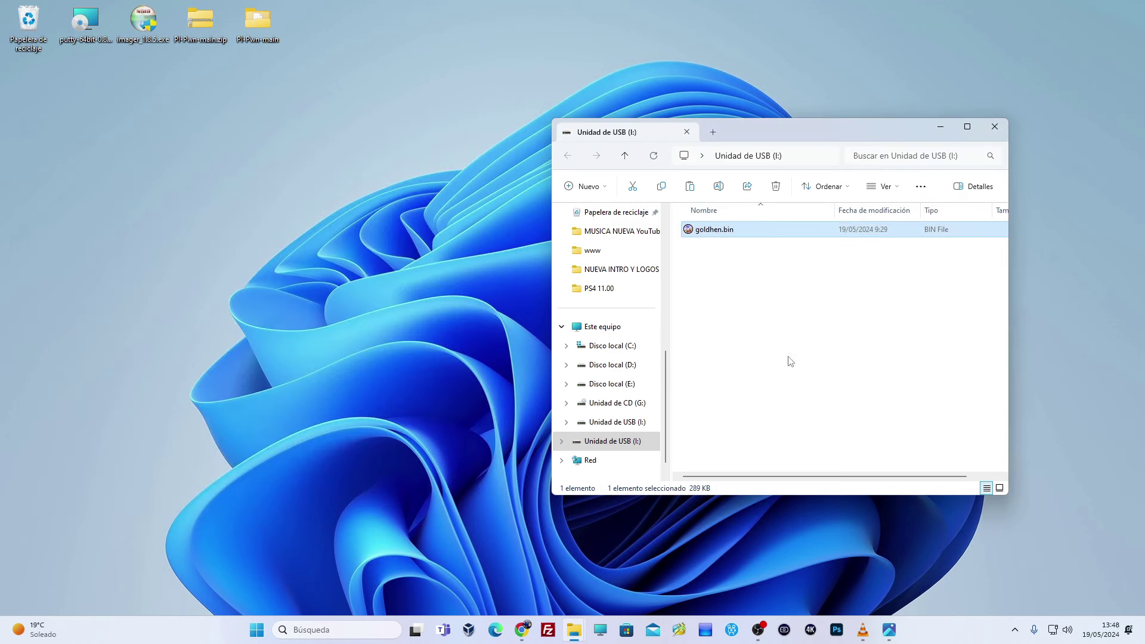
pyautogui.click(997, 129)
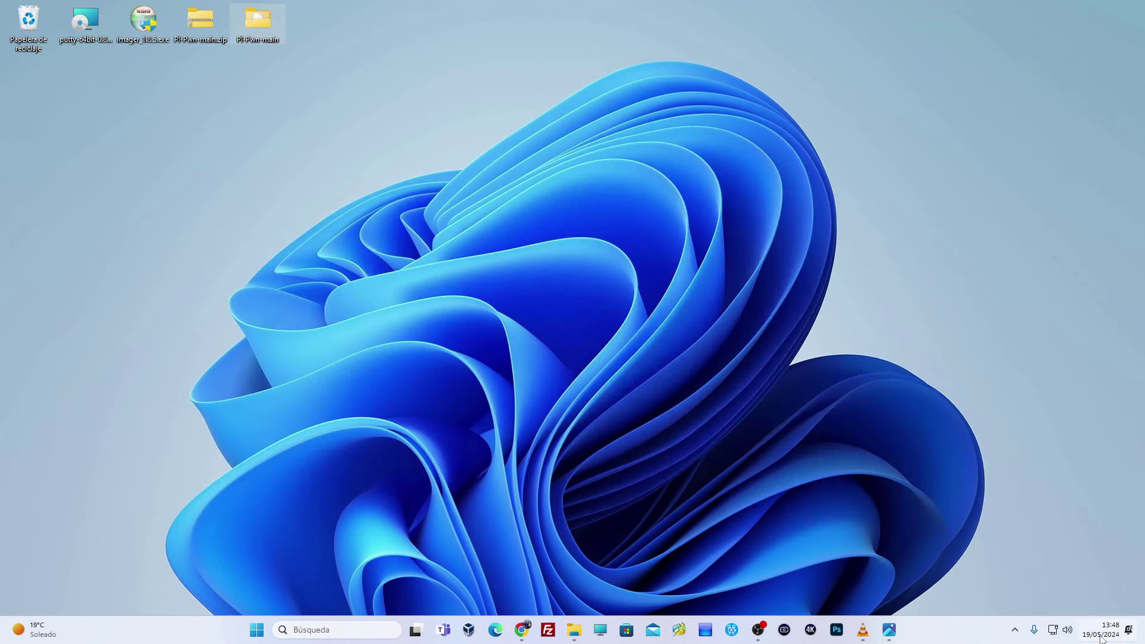
# - Safely eject the DataTraveler 3.0 USB drive from the system tray
pyautogui.click(1015, 630)
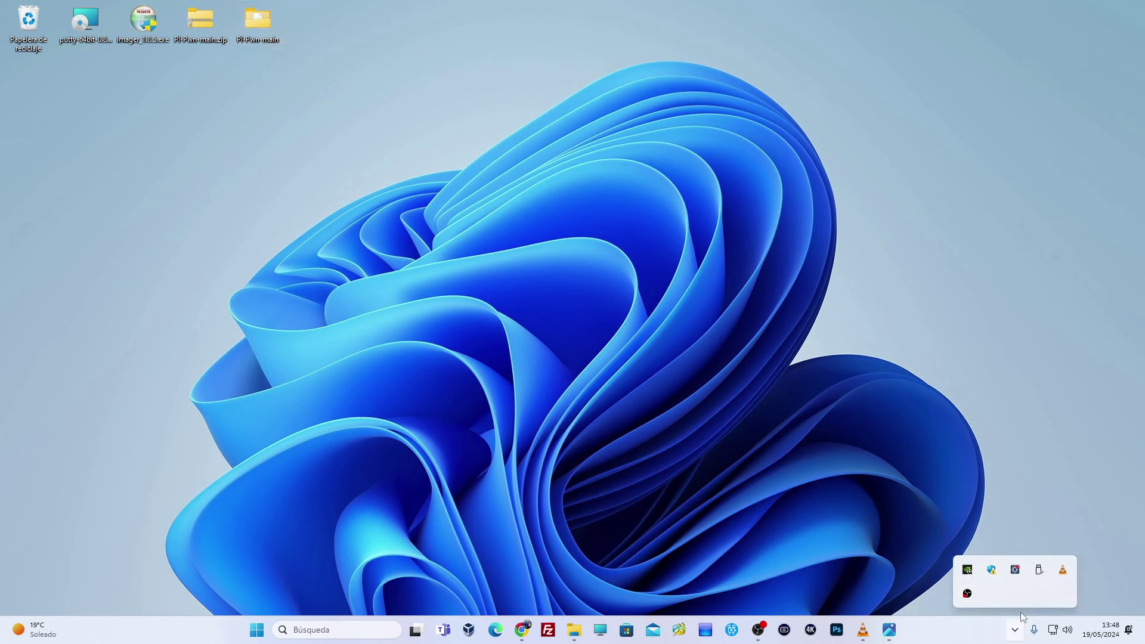
pyautogui.click(1045, 573)
pyautogui.click(1046, 544)
pyautogui.click(893, 439)
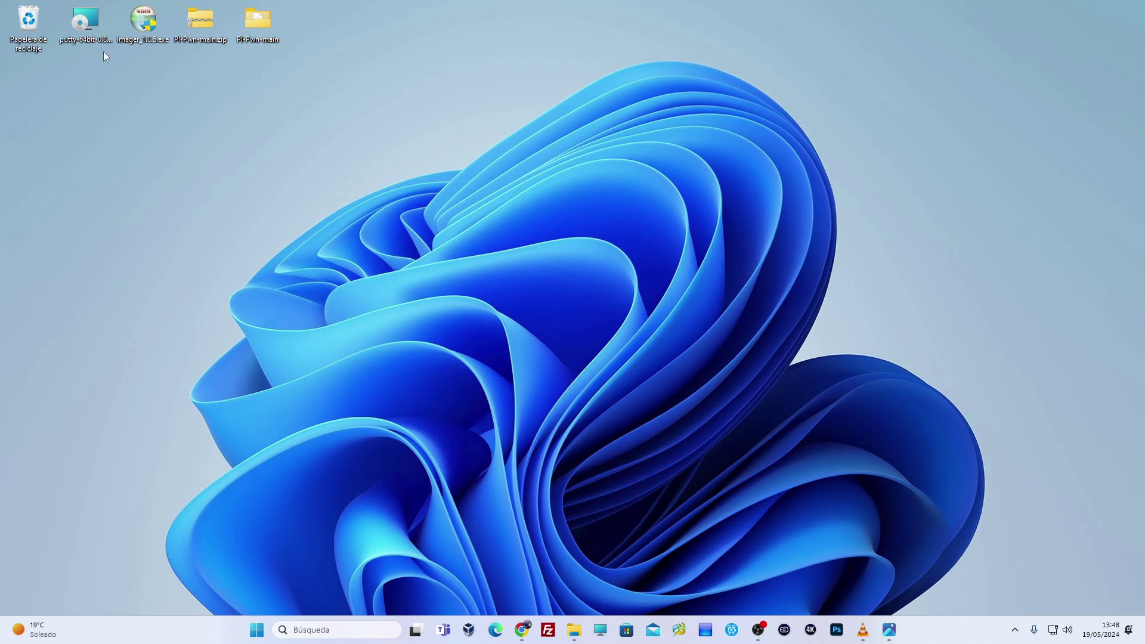
# - Install PuTTY release 0.81 (64-bit) with the default destination folder and features
pyautogui.doubleClick(84, 20)
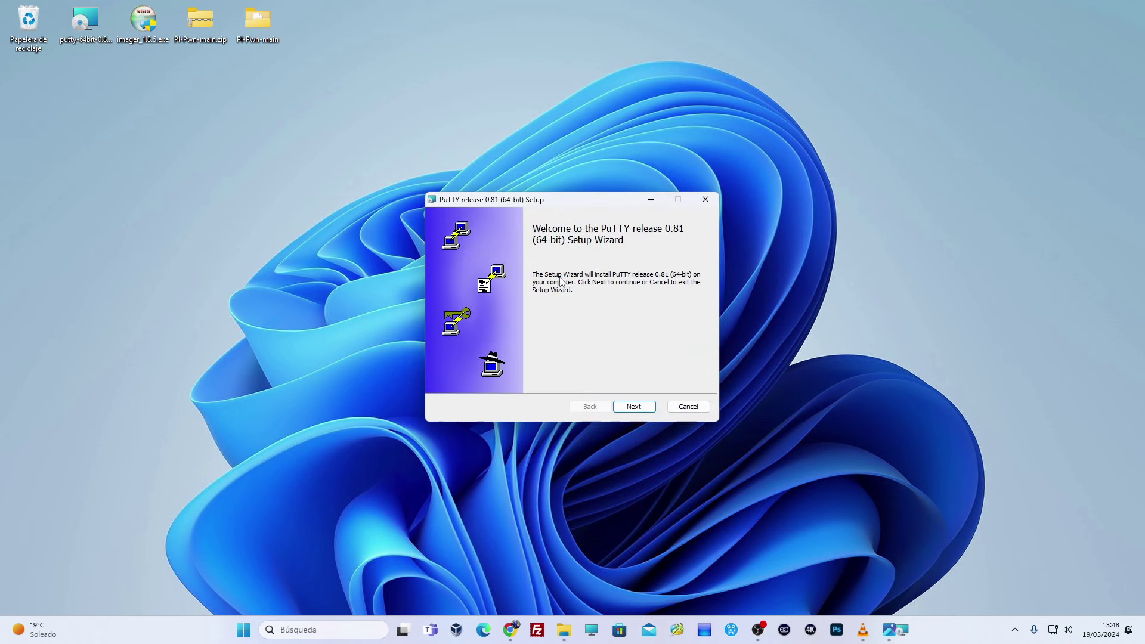
pyautogui.click(635, 411)
pyautogui.click(634, 407)
pyautogui.click(633, 407)
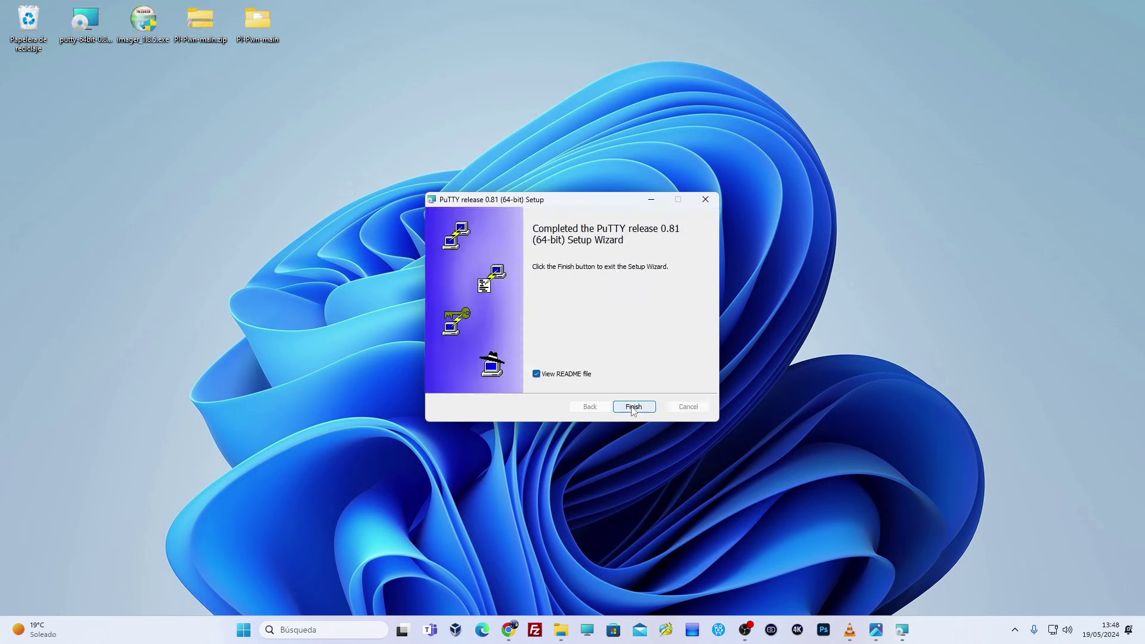
pyautogui.click(633, 408)
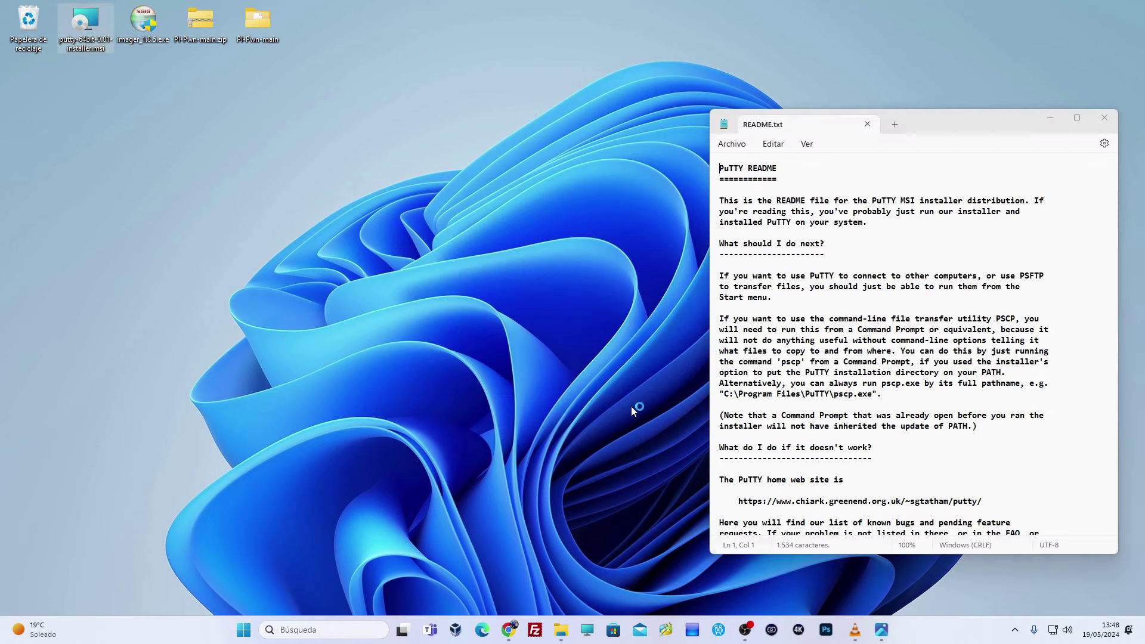
# - Close the PuTTY README and launch PuTTY from the Start menu's recent apps
pyautogui.click(867, 124)
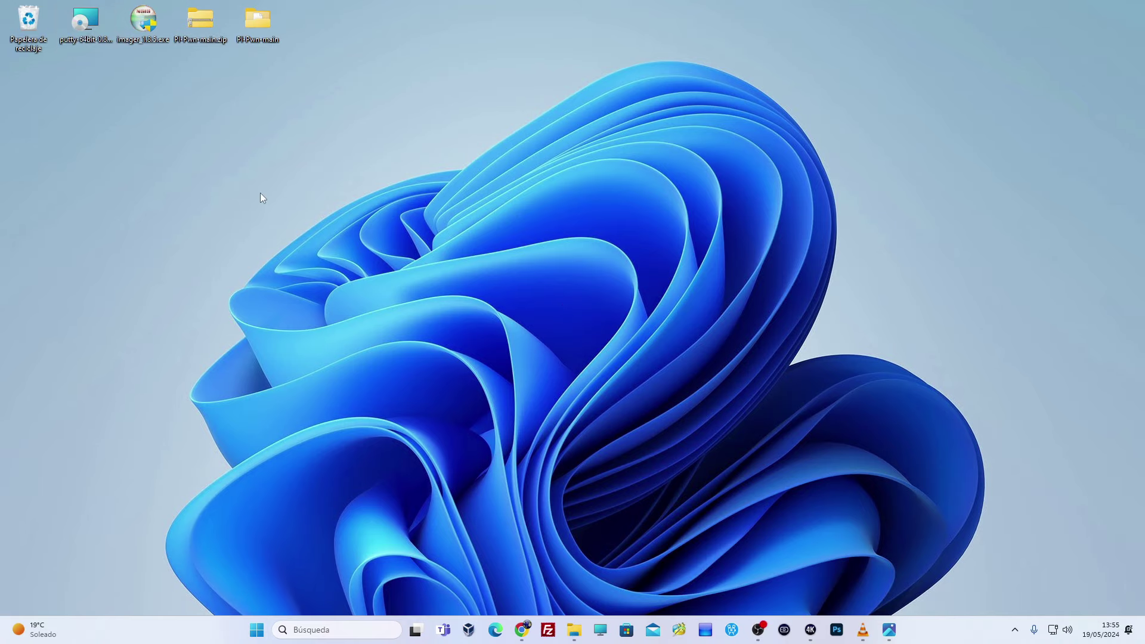
pyautogui.click(322, 634)
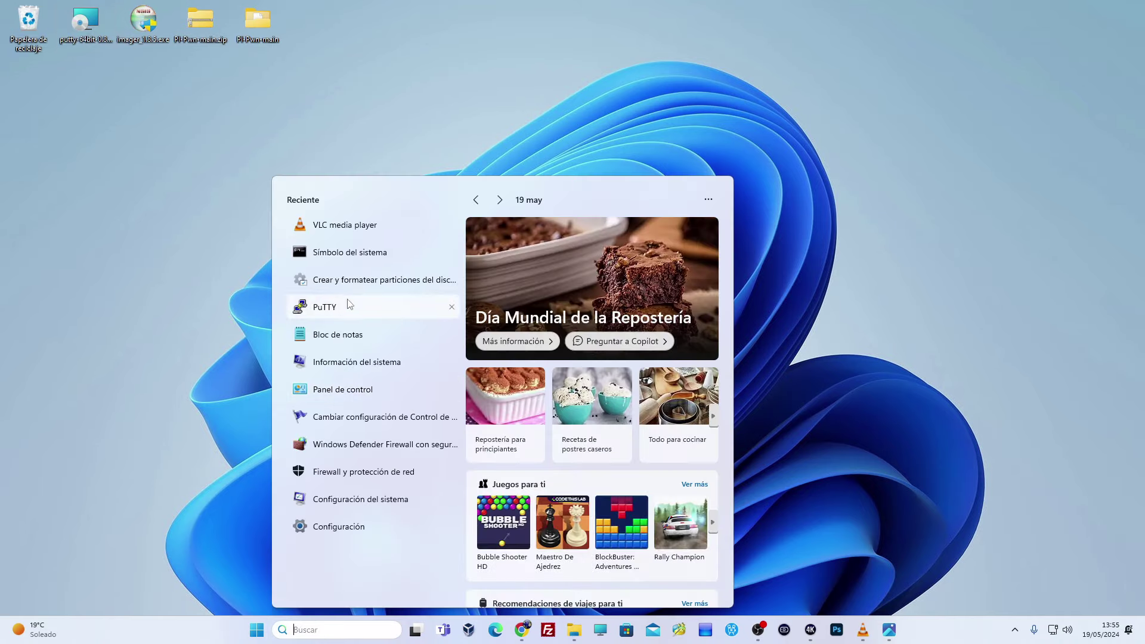
pyautogui.click(327, 308)
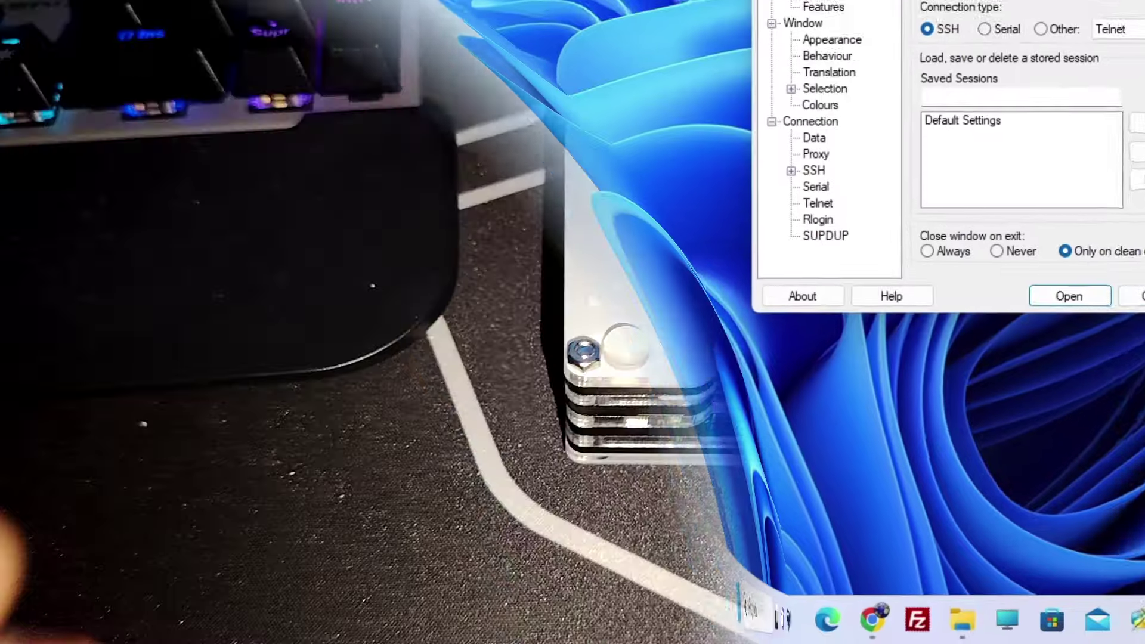